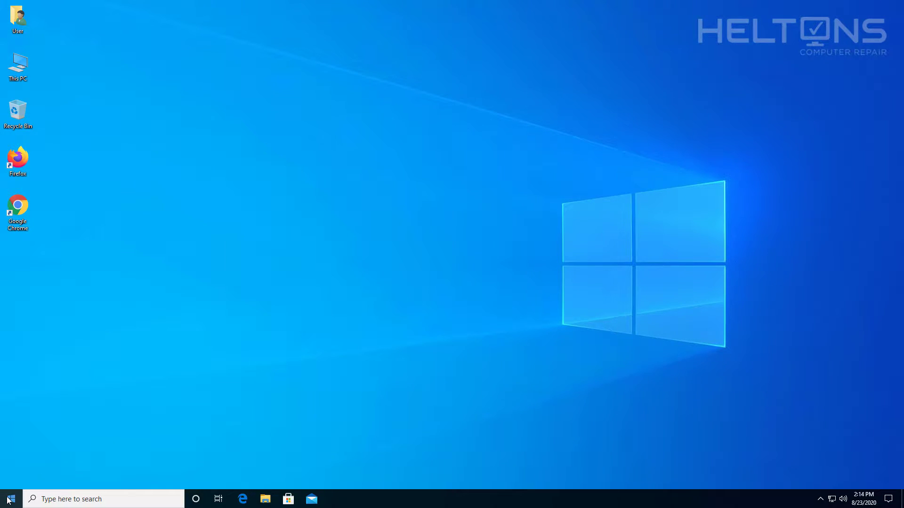
Sign out of the current Windows account using the user icon on the Start menu.
left_click(11, 499)
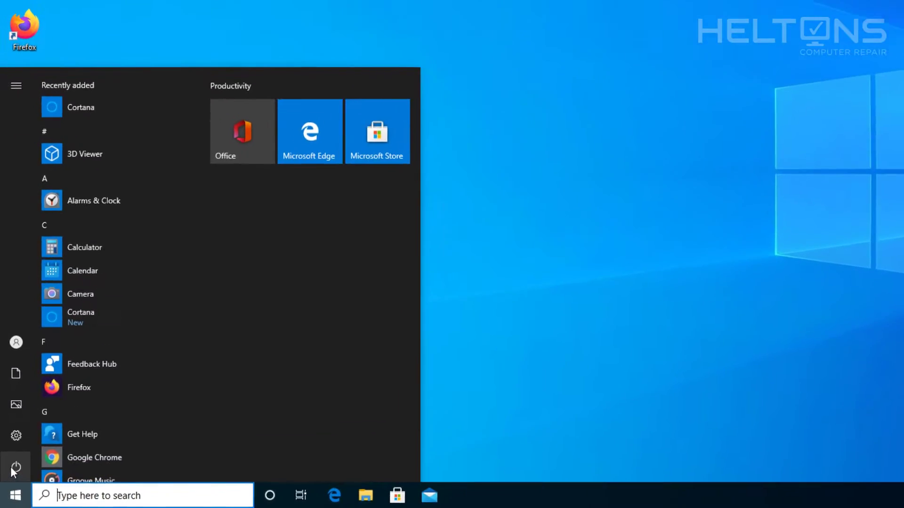
mouse_move(13, 470)
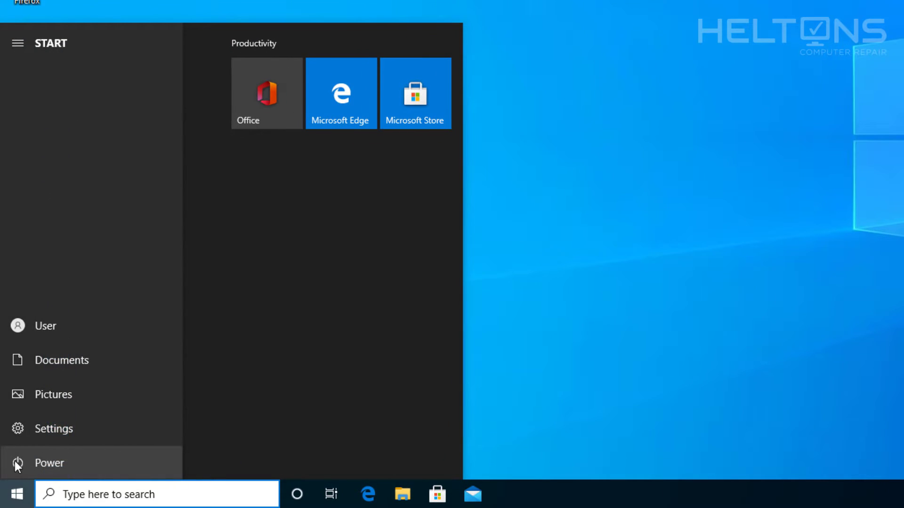
left_click(58, 329)
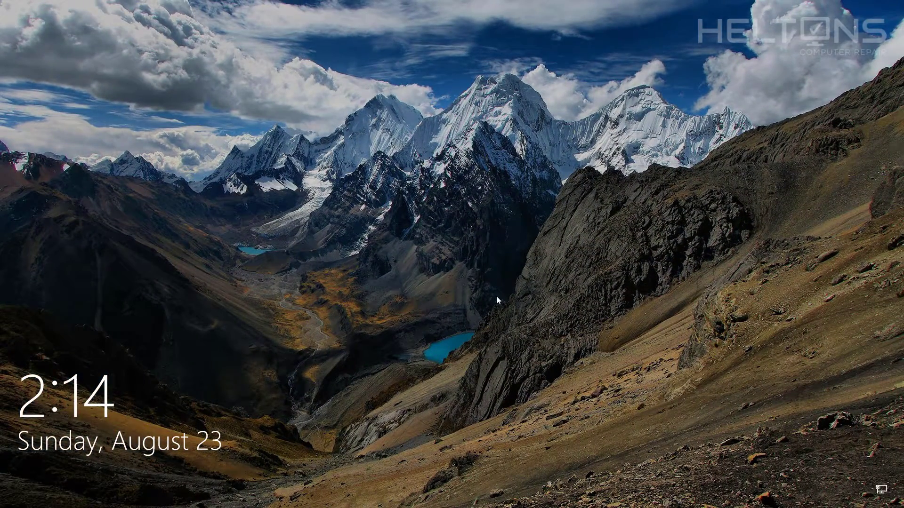
Sign back in from the lock screen with the account password; the username is still shown.
left_click(485, 295)
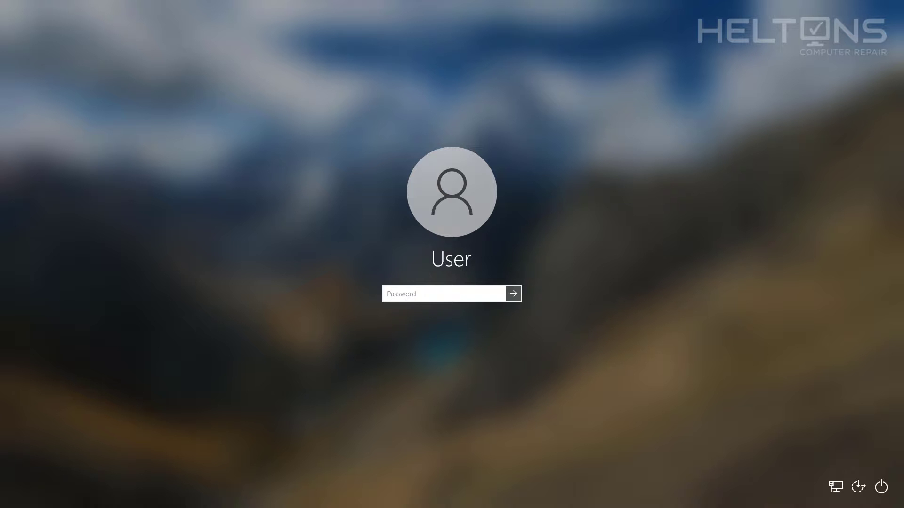
type("••••••")
key("Return")
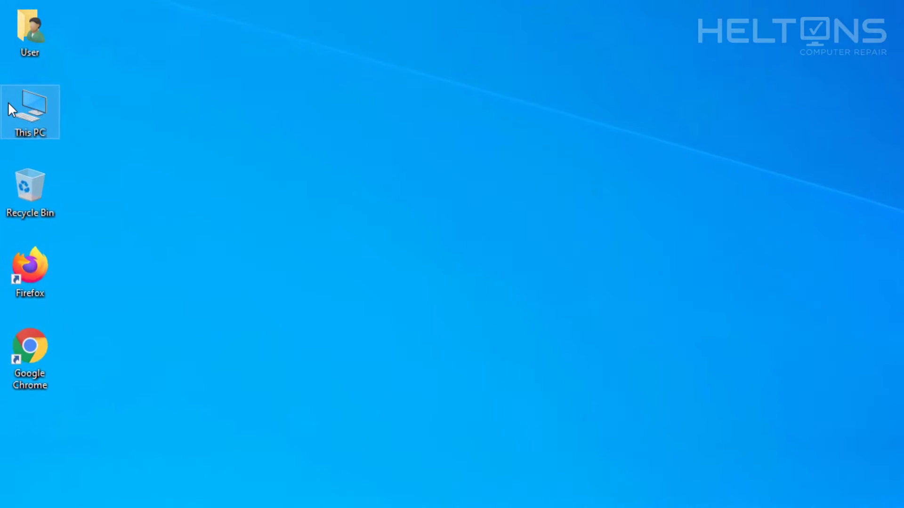
Check This PC's system properties: Windows 10 Enterprise with 4.00 GB RAM.
right_click(5, 61)
left_click(61, 174)
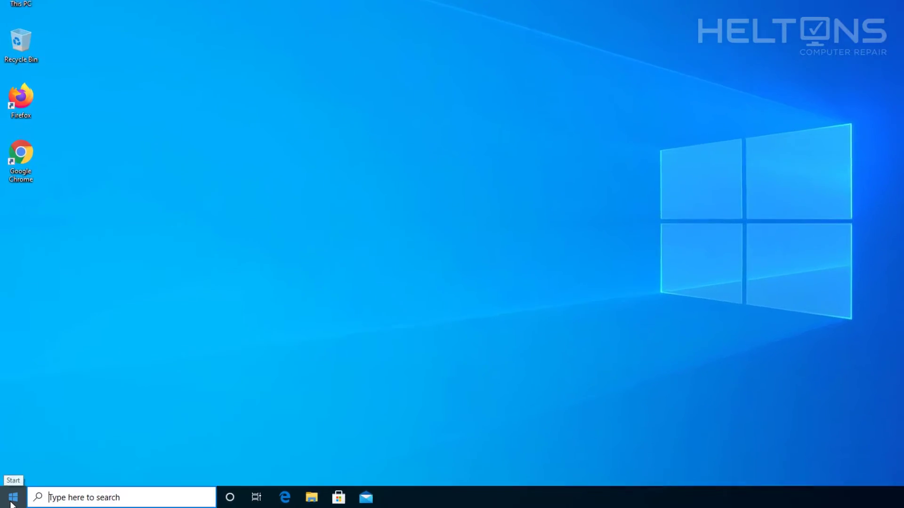
Launch Local Security Policy from a Start search, maximize it, and expand Local Policies.
left_click(11, 503)
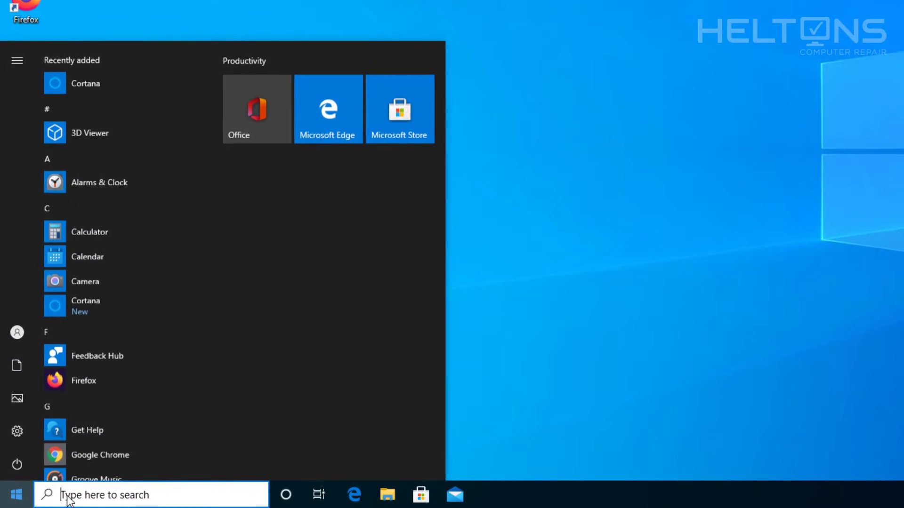
type("lo")
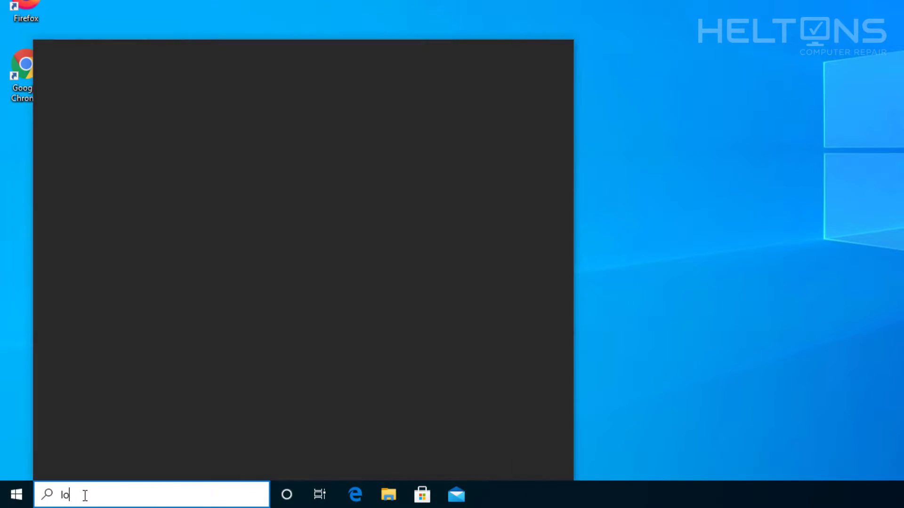
type("cal seciruty")
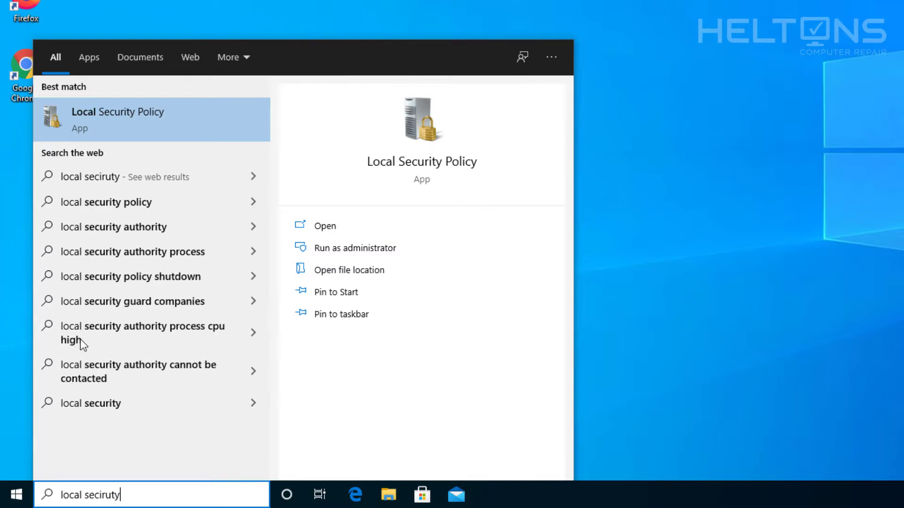
left_click(147, 122)
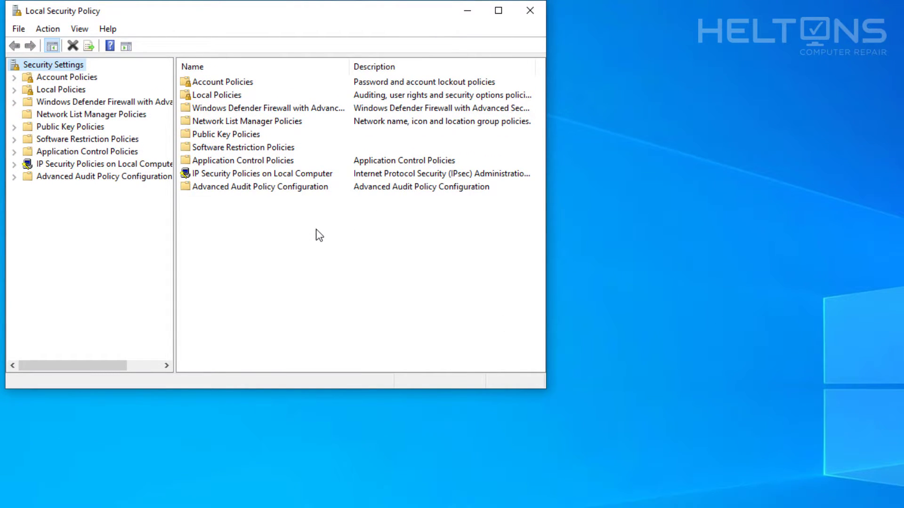
left_click_drag(304, 11, 436, 124)
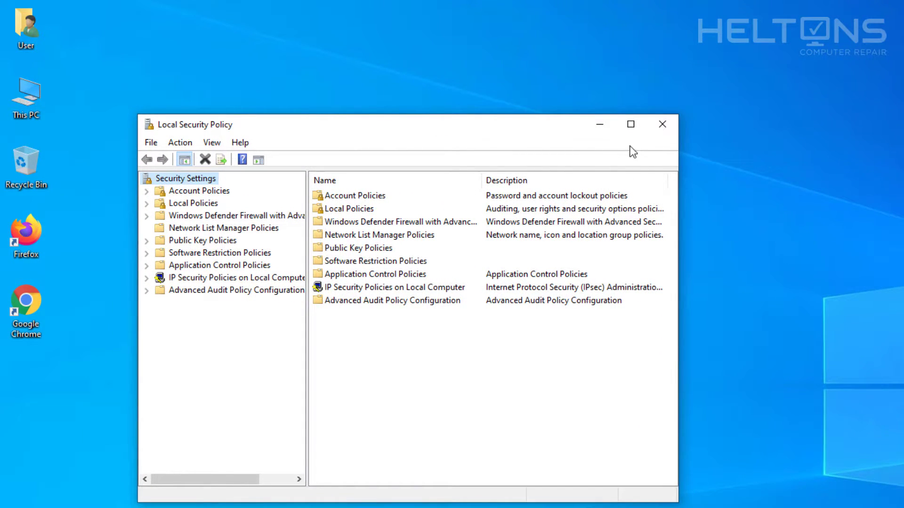
left_click(636, 130)
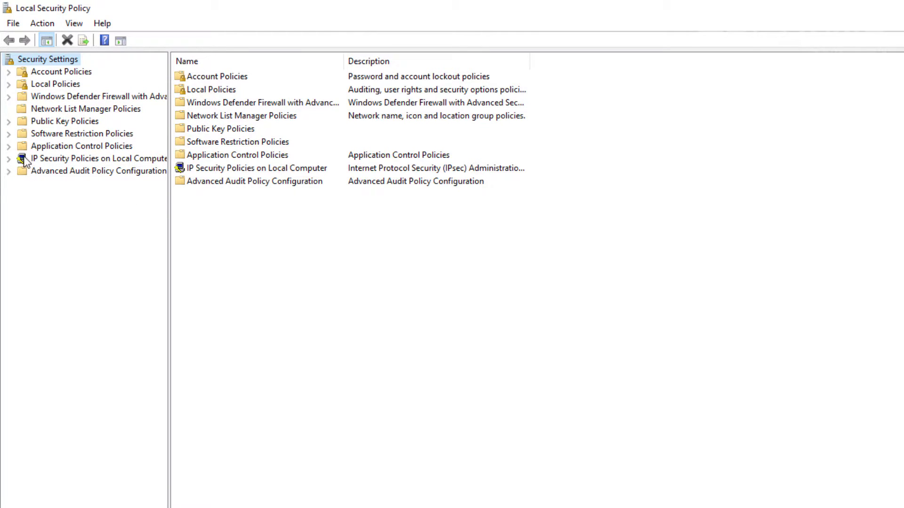
left_click(10, 84)
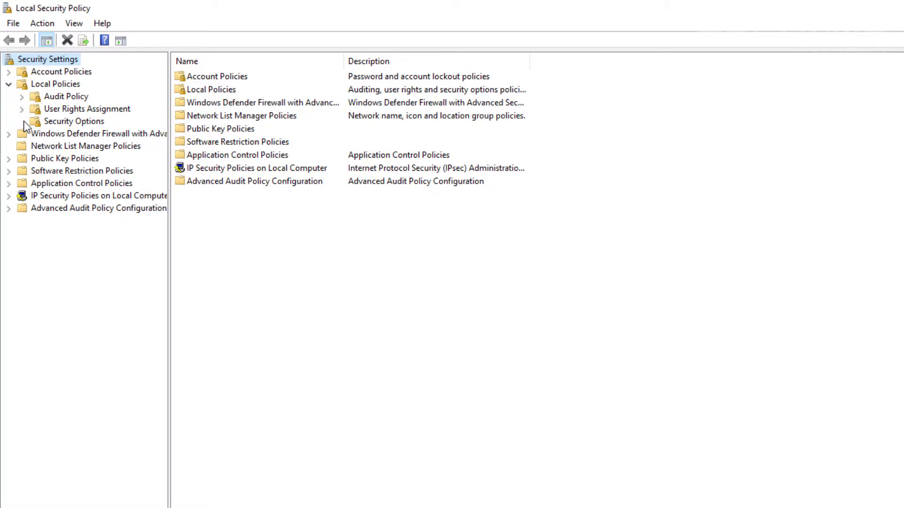
In Security Options, set 'Interactive logon: Don't display last signed-in' to Enabled and apply it.
left_click(45, 121)
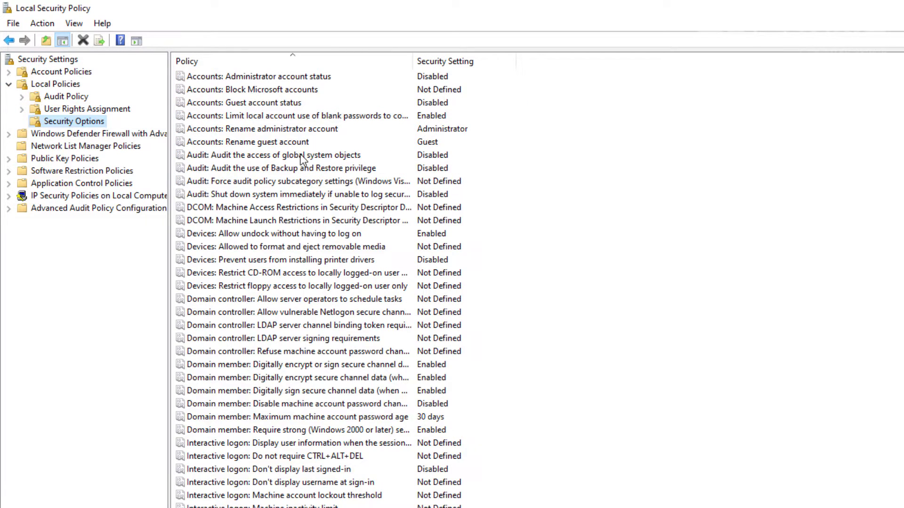
left_click(276, 62)
left_click(275, 62)
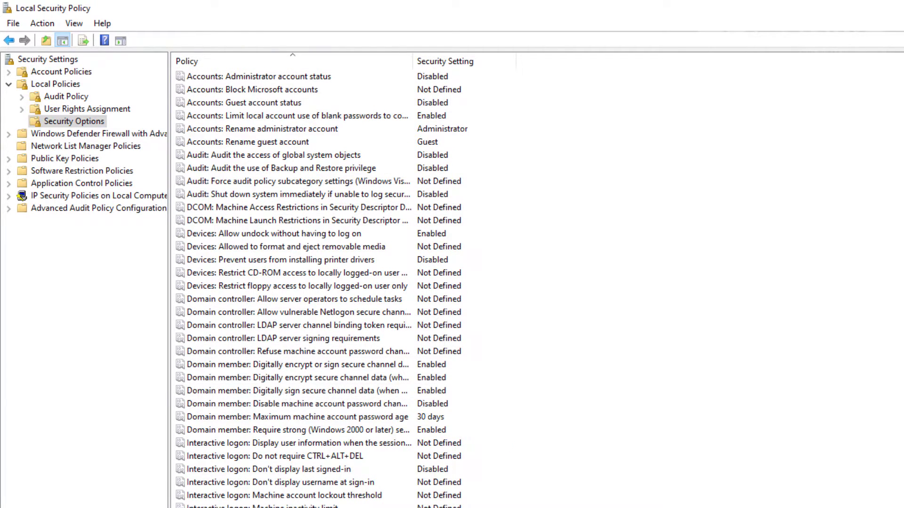
left_click(290, 444)
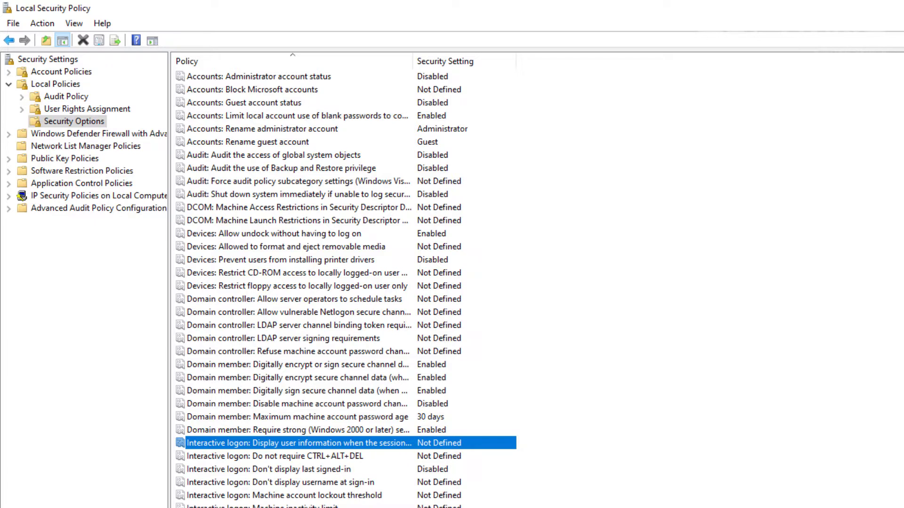
left_click(285, 469)
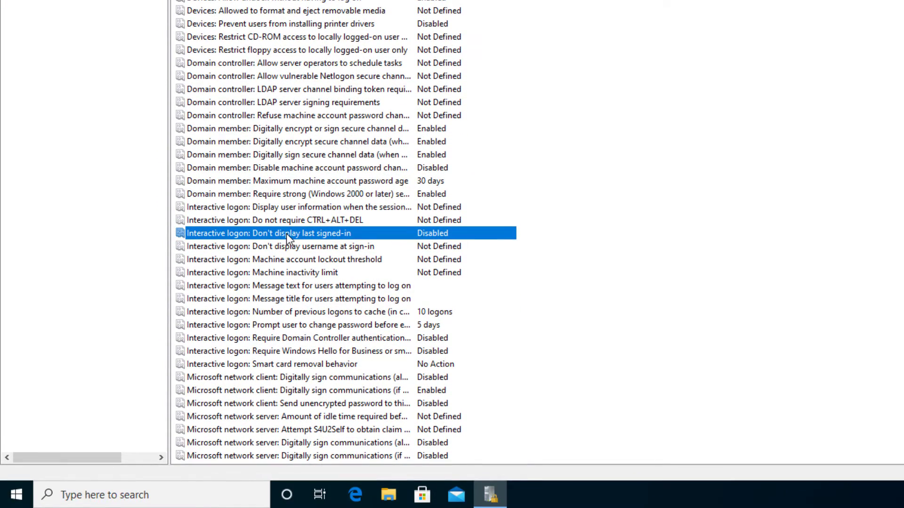
double_click(286, 233)
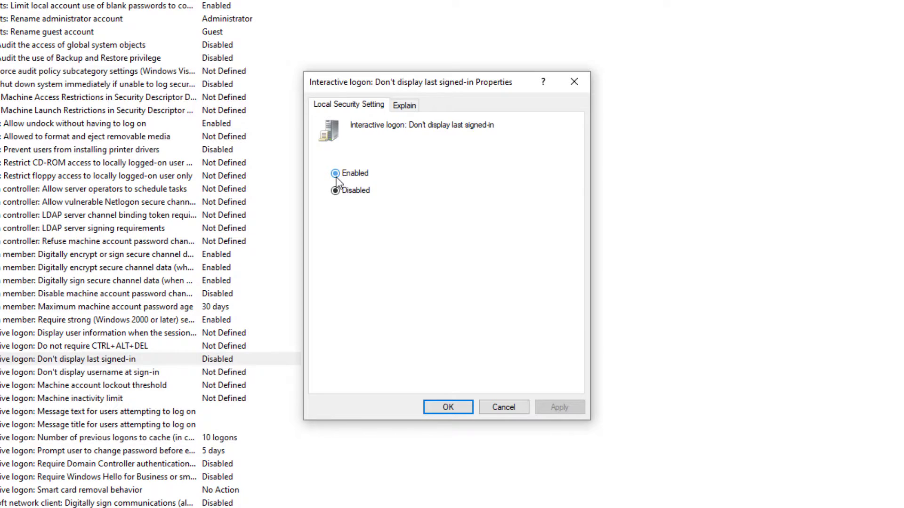
left_click(555, 405)
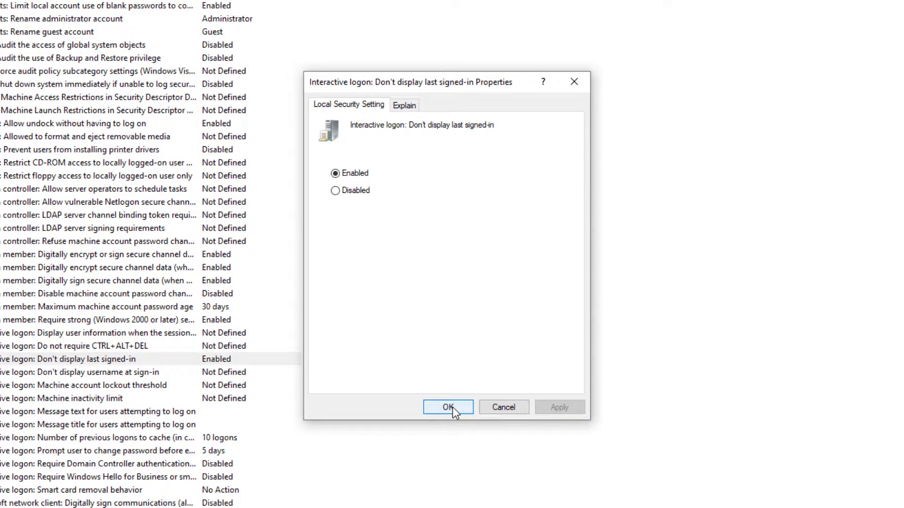
left_click(453, 407)
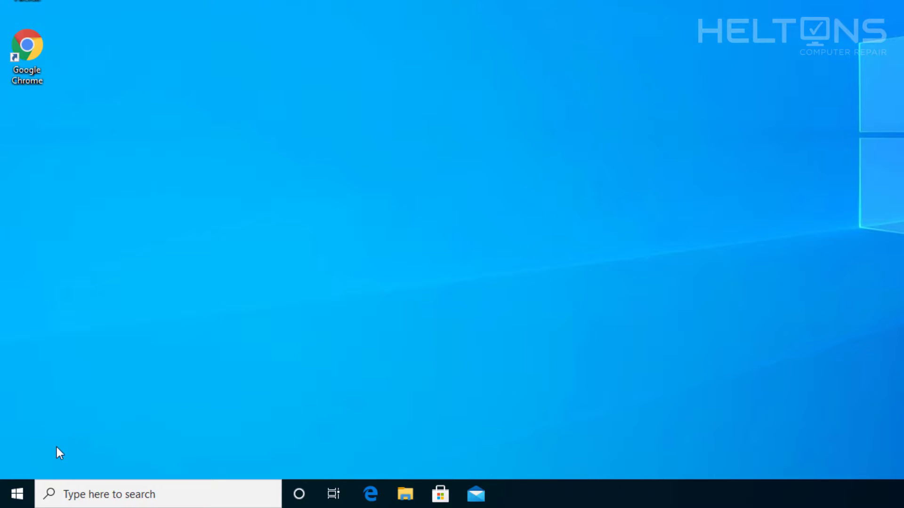
Sign out of the current account from the Start menu.
left_click(16, 492)
mouse_move(15, 468)
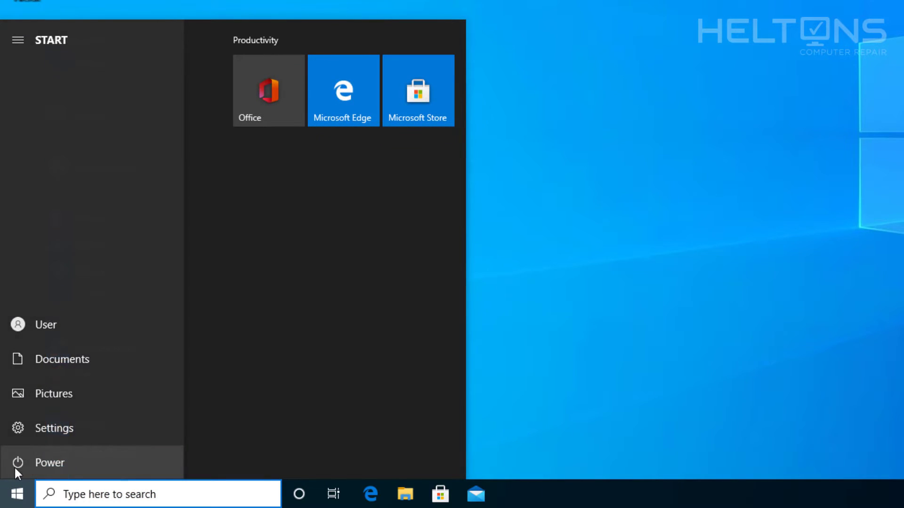
left_click(57, 330)
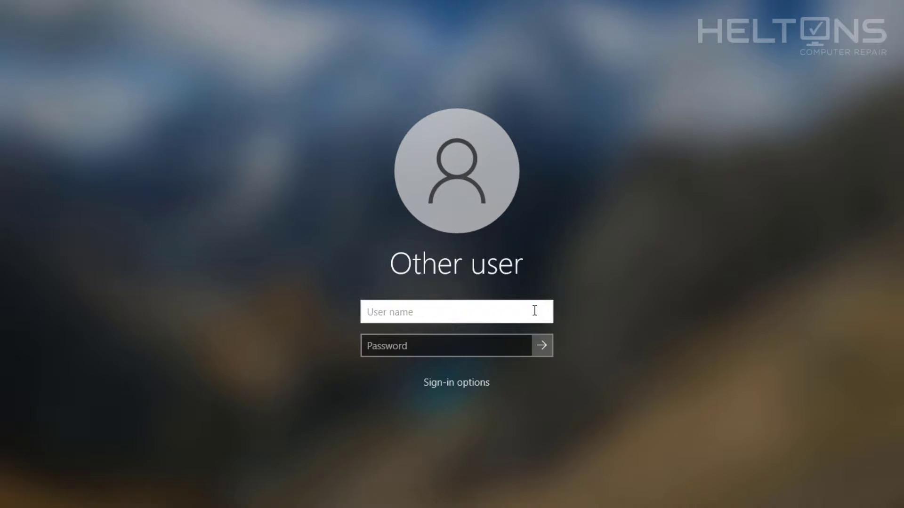
At the blank Other user prompt, sign in as 'user' with the account password.
type("user")
key("Tab")
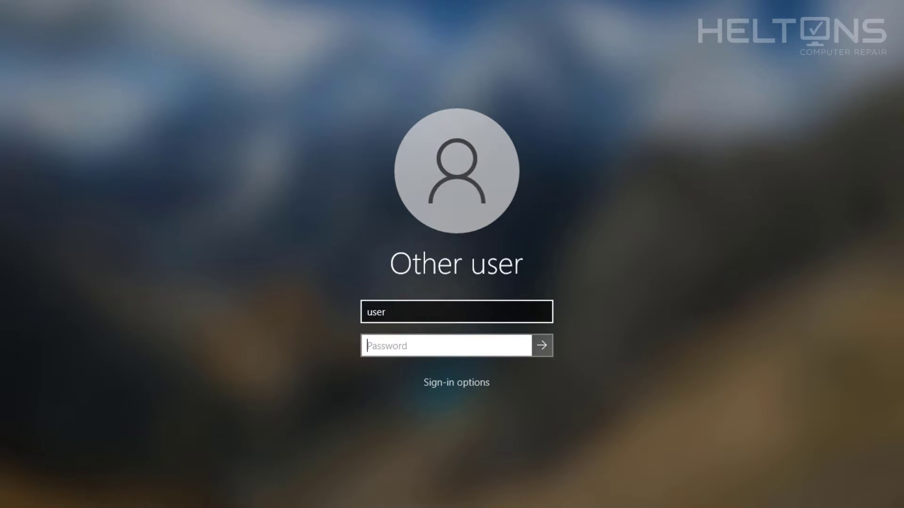
type("••••••")
key("Return")
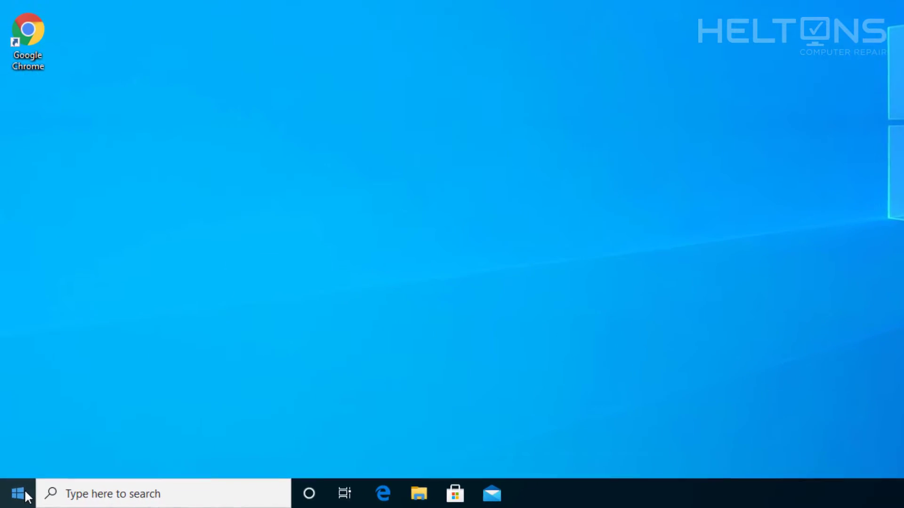
Sign out of the current account from the Start menu's user options.
left_click(14, 498)
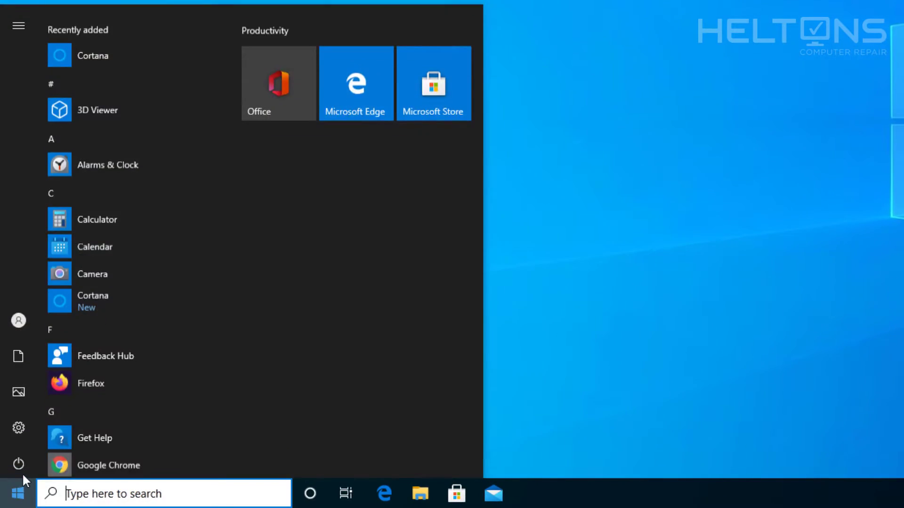
mouse_move(20, 443)
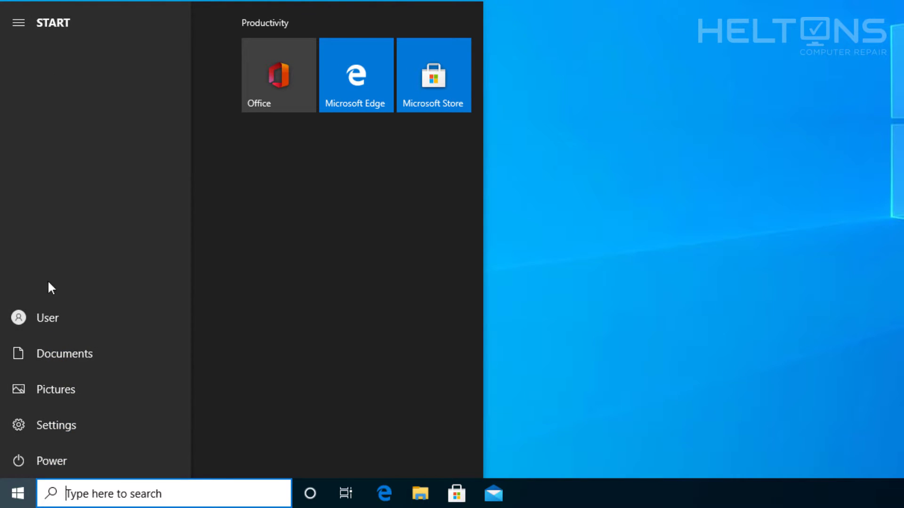
left_click(61, 325)
left_click(69, 283)
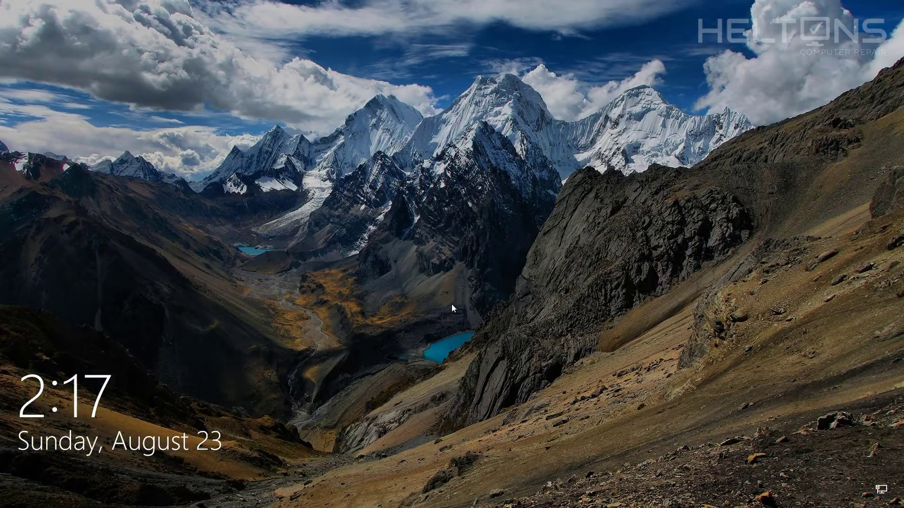
On the Other user prompt, try the usernames school\user and ADMIN-PC, then clear the field.
left_click(457, 301)
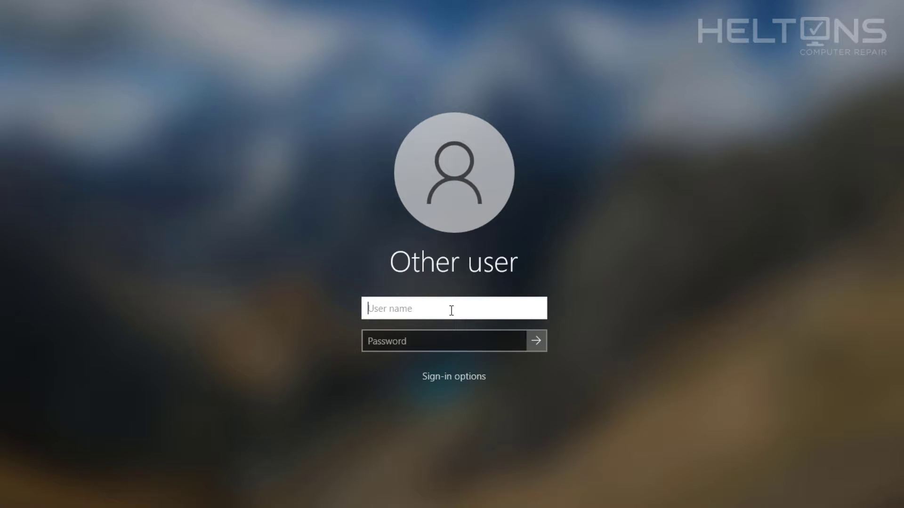
type("school")
type("\\user")
key("Left")
key("Left")
key("Left")
key("Left")
key("Left")
key("BackSpace")
key("BackSpace")
key("BackSpace")
key("BackSpace")
key("BackSpace")
key("BackSpace")
type("ADMINH-")
key("BackSpace")
key("BackSpace")
type("-PC")
key("Left")
key("Left")
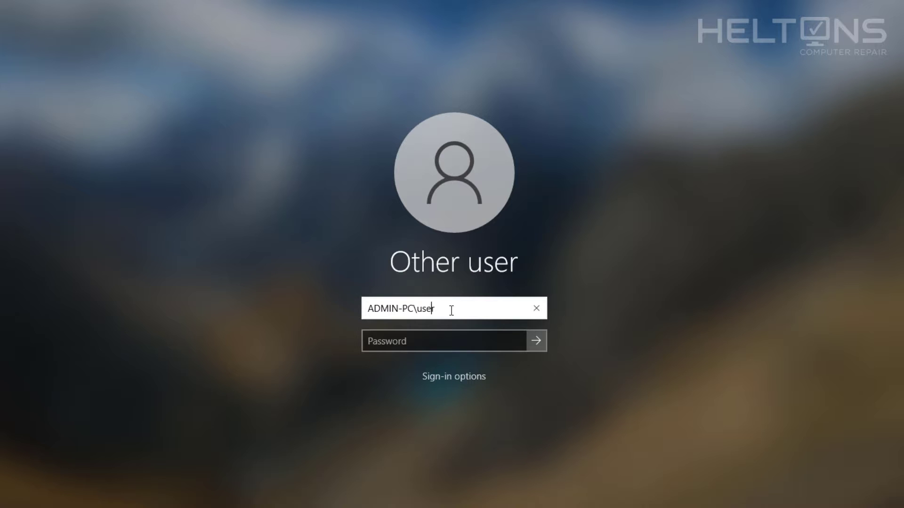
key("BackSpace")
key("BackSpace")
key("BackSpace")
key("BackSpace")
key("BackSpace")
key("BackSpace")
key("BackSpace")
key("BackSpace")
key("BackSpace")
key("BackSpace")
key("BackSpace")
key("BackSpace")
key("BackSpace")
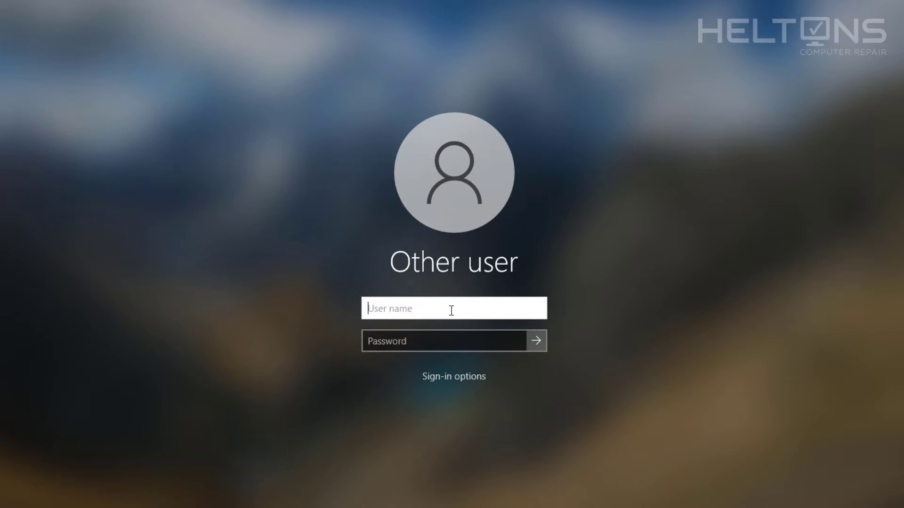
Sign in with the local account name .\user and its password.
type(".\\user")
key("Tab")
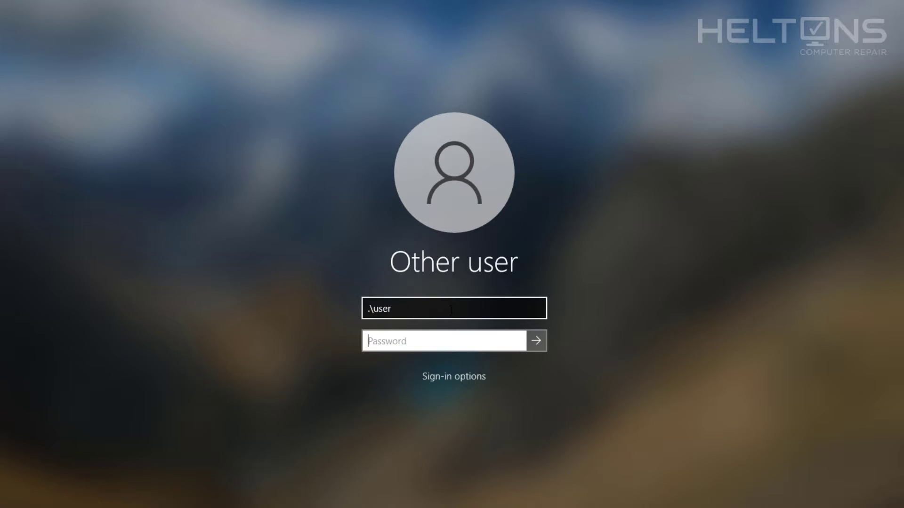
type("******")
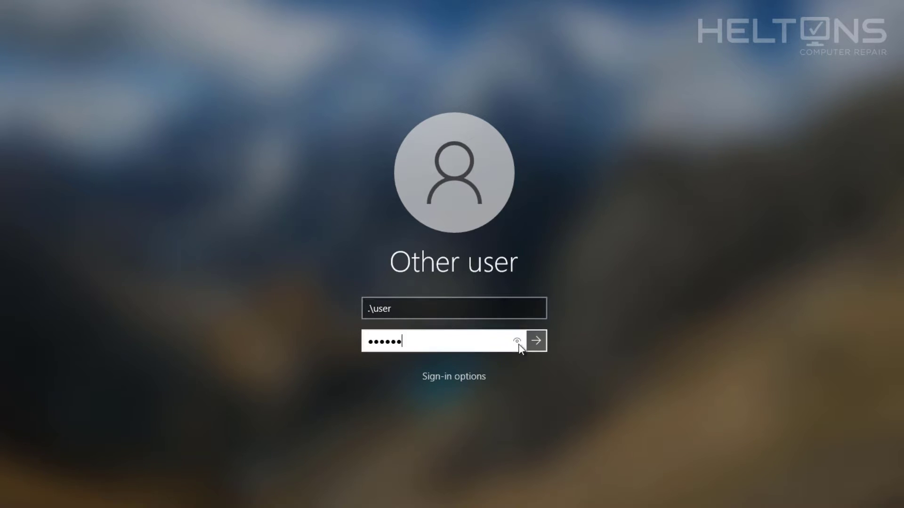
left_click(536, 342)
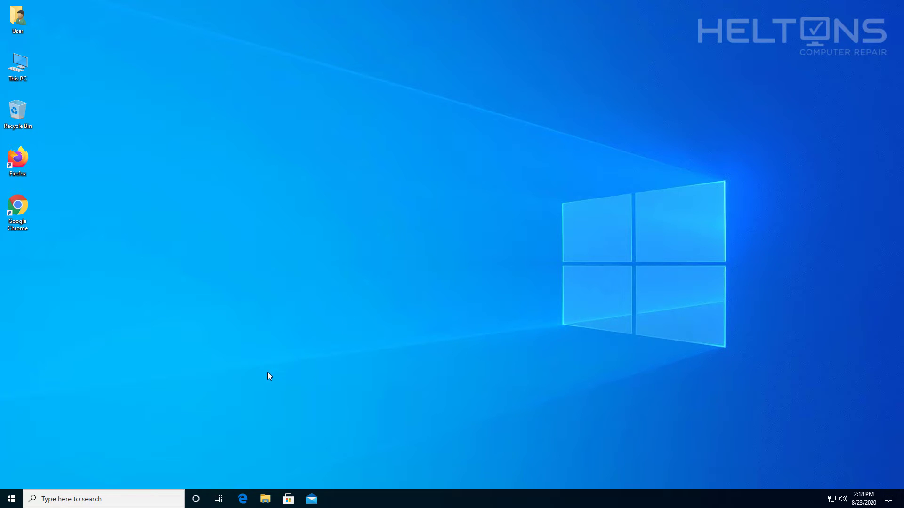
Open Local Security Policy and go to Local Policies > Security Options.
left_click(12, 498)
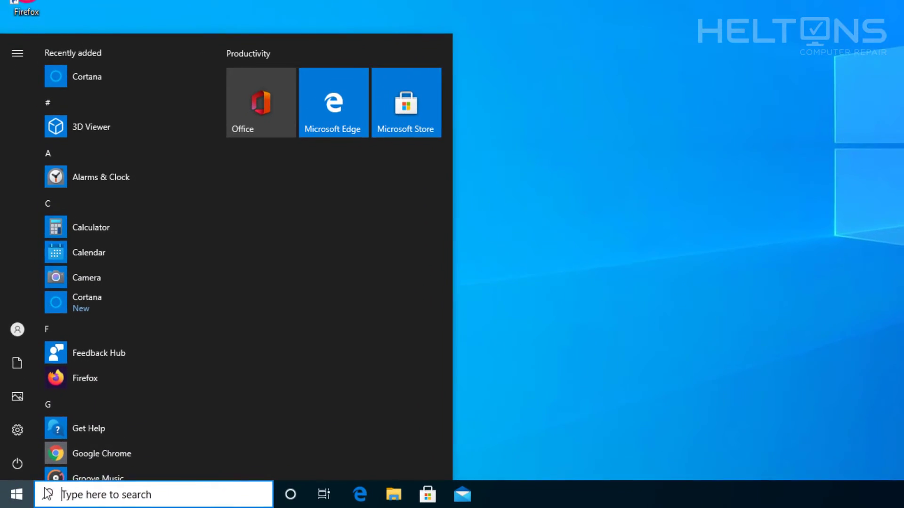
type("local secu")
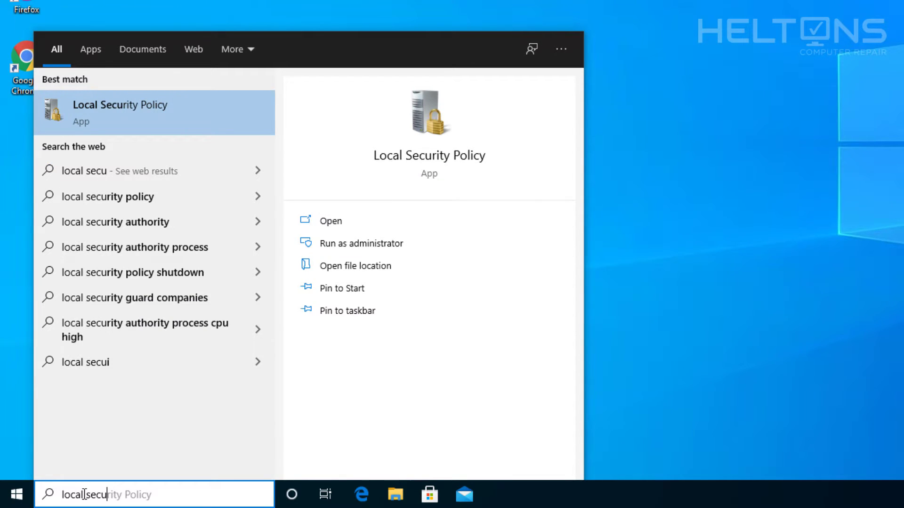
key("Return")
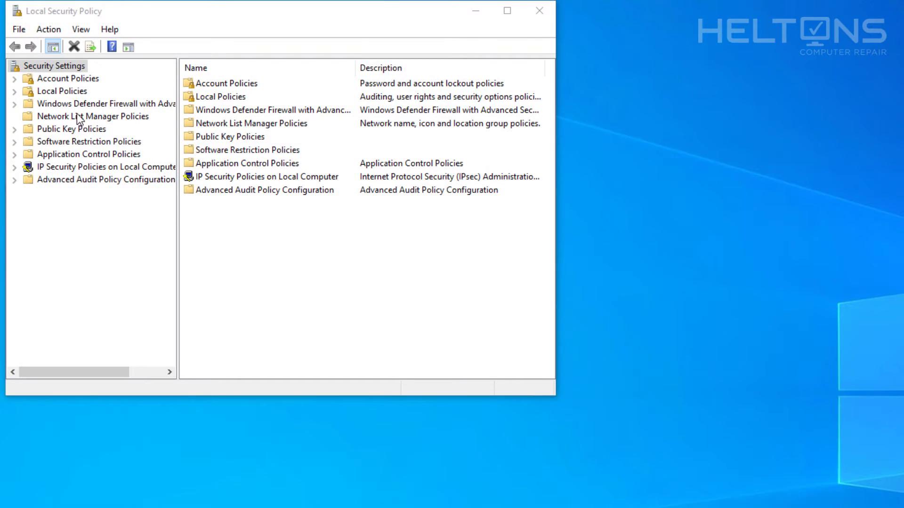
double_click(58, 92)
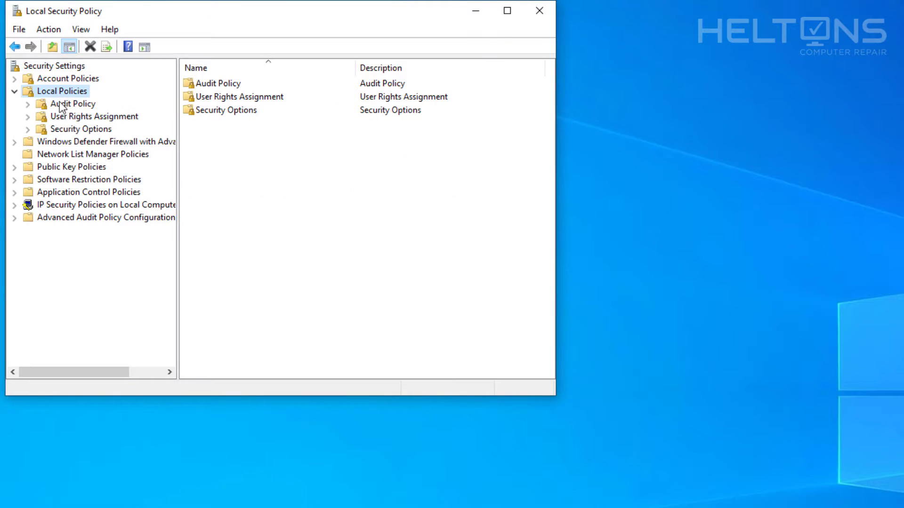
left_click(76, 129)
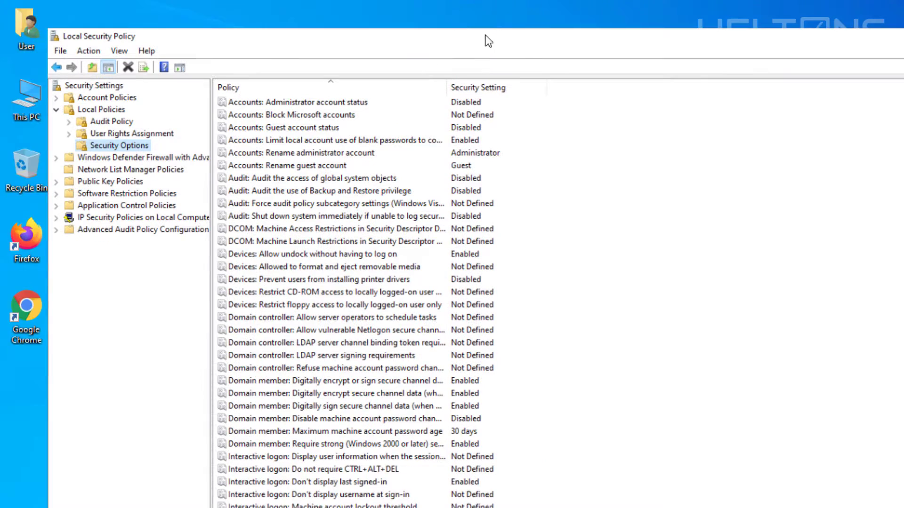
Set 'Interactive logon: Don't display last signed-in' to Disabled.
scroll(395, 320, "down", 4)
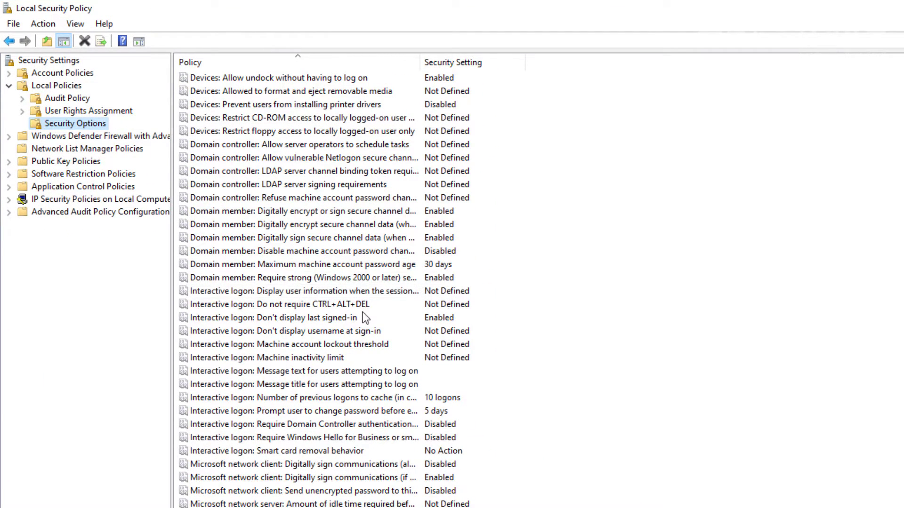
left_click(339, 318)
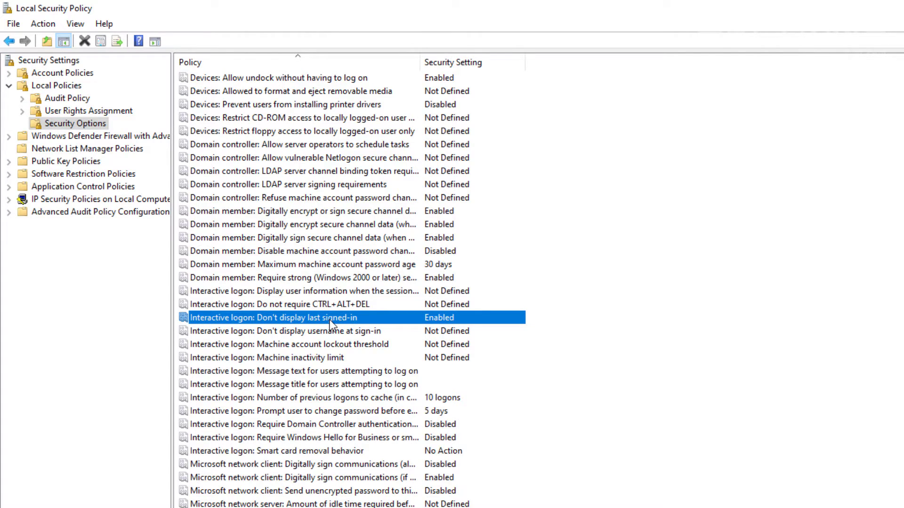
double_click(332, 320)
left_click(560, 305)
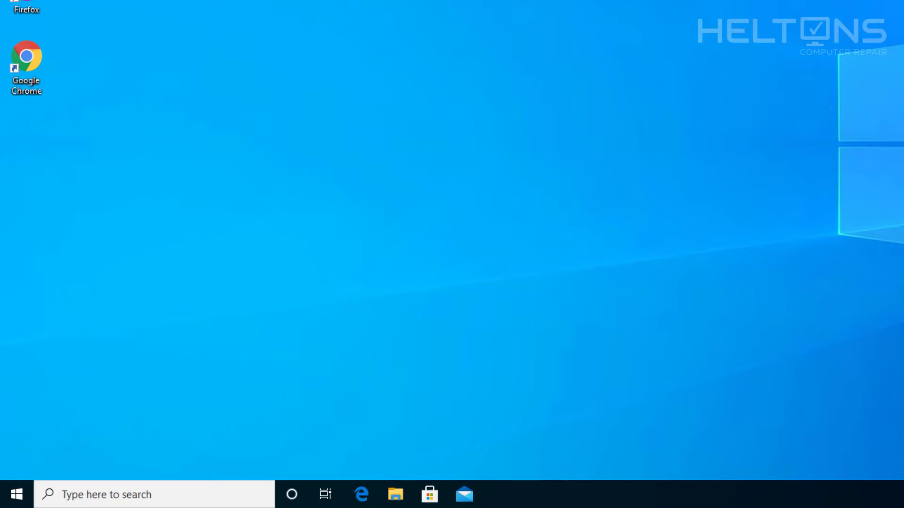
Run regedit from the Start search as administrator and accept the UAC prompt.
left_click(14, 500)
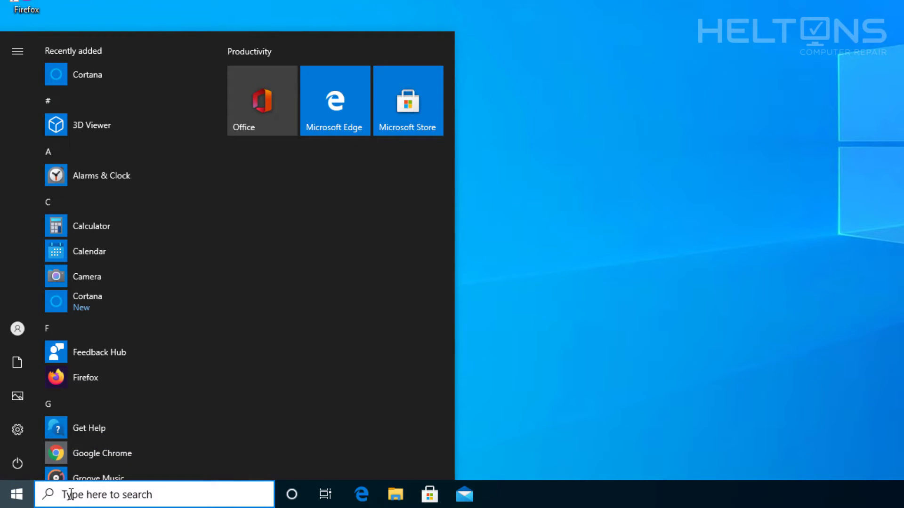
type("regedit")
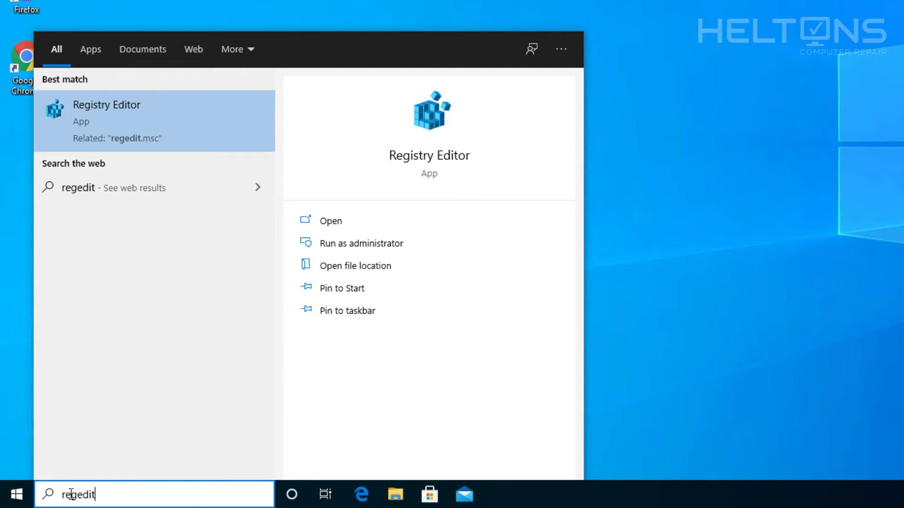
right_click(130, 126)
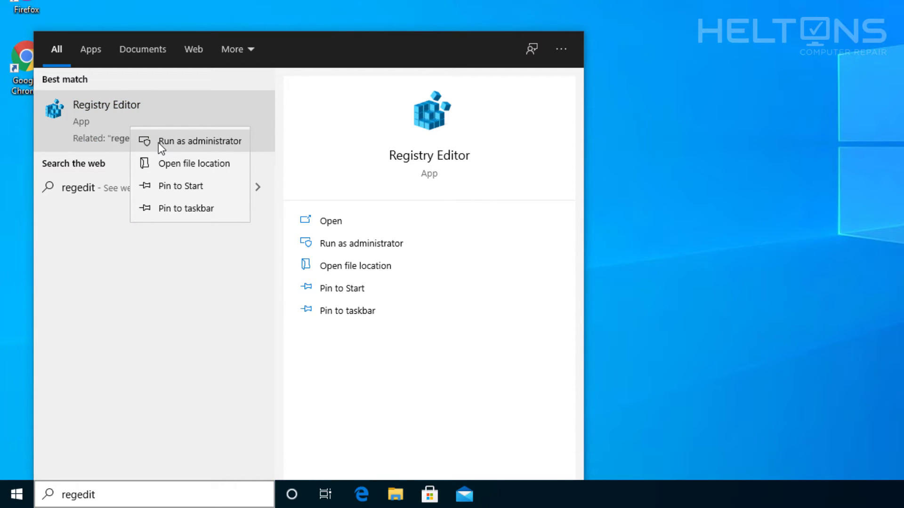
left_click(158, 141)
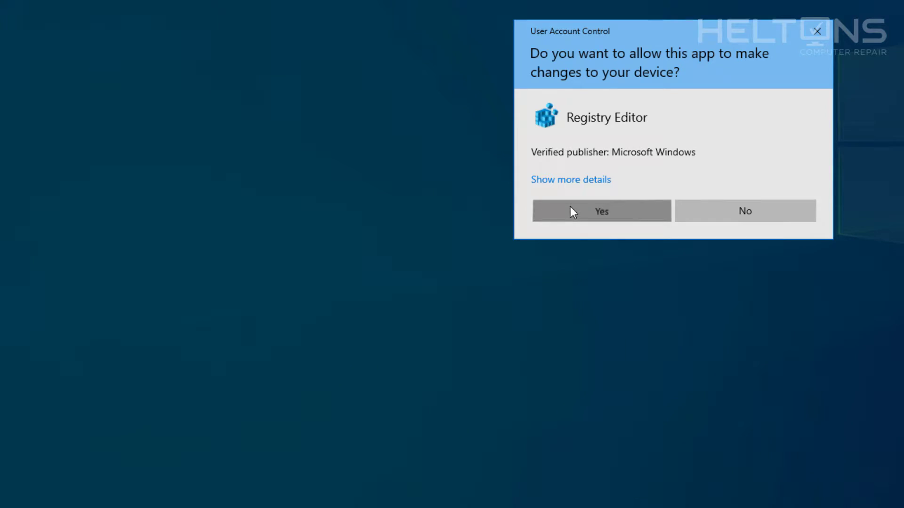
left_click(570, 211)
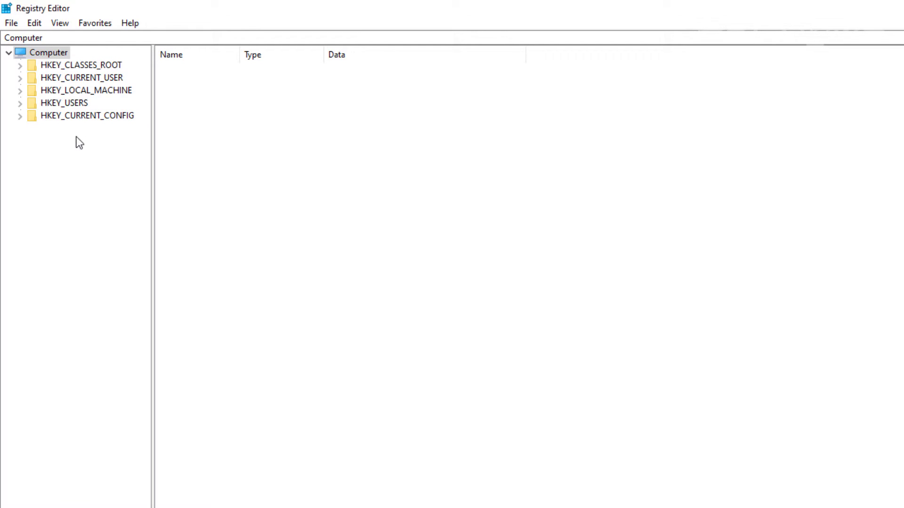
Expand HKEY_LOCAL_MACHINE\SOFTWARE\Microsoft in the registry tree.
left_click(63, 92)
double_click(65, 92)
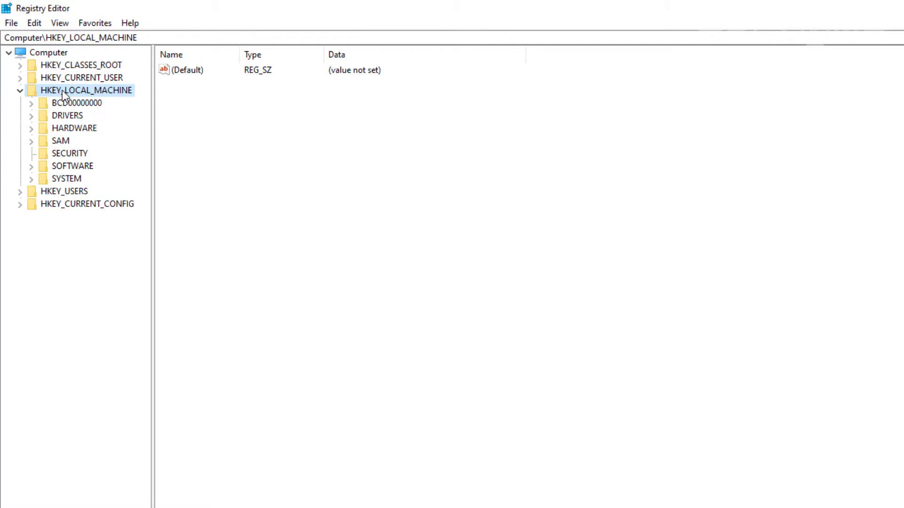
double_click(71, 168)
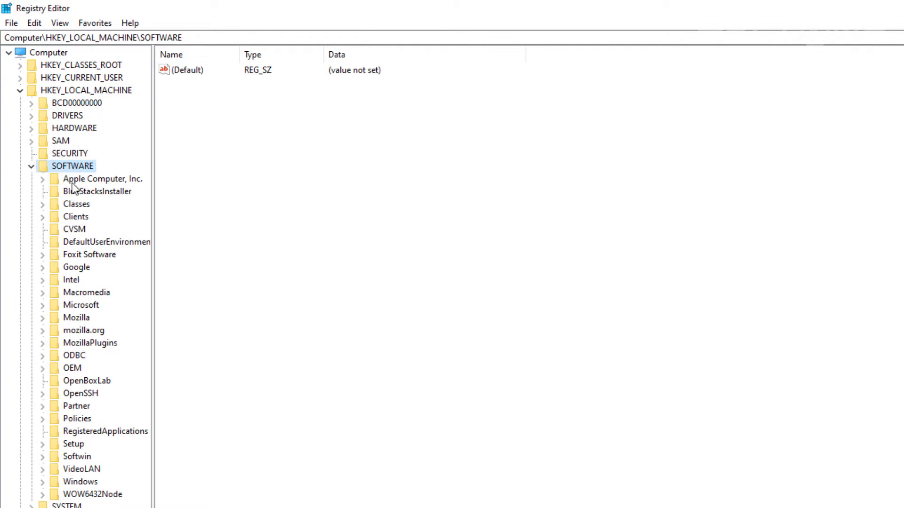
double_click(78, 306)
scroll(78, 384, "down", 3)
scroll(78, 383, "down", 20)
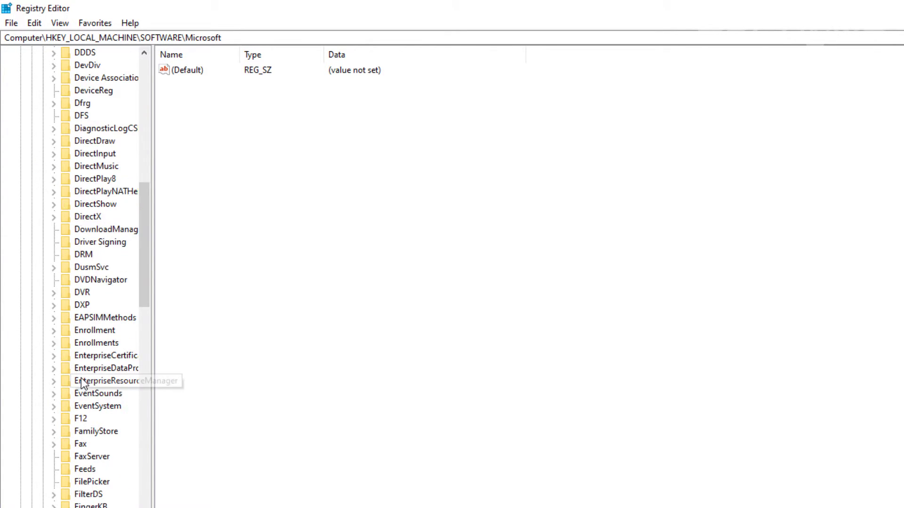
scroll(81, 384, "down", 20)
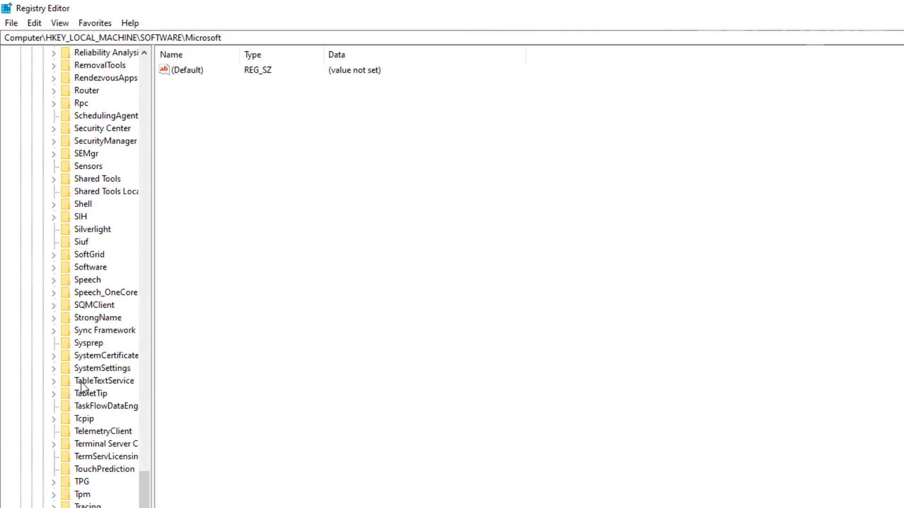
Expand Windows\CurrentVersion\Policies and select System, where dontdisplaylastusername is 0.
double_click(105, 318)
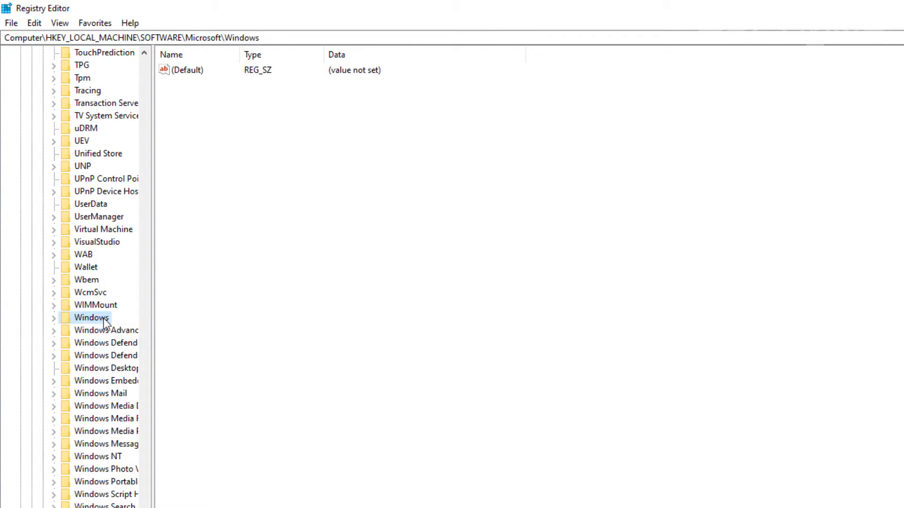
double_click(106, 135)
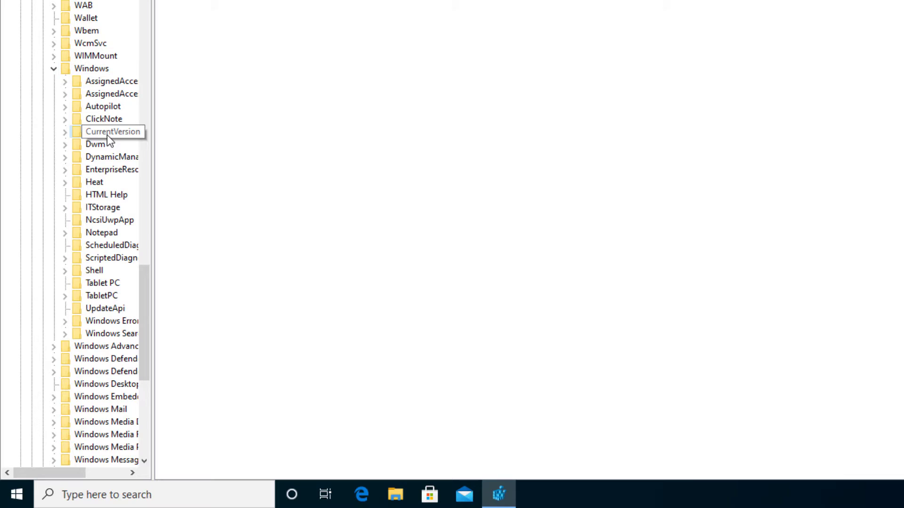
left_click_drag(53, 476, 76, 475)
scroll(70, 330, "down", 10)
scroll(69, 273, "down", 10)
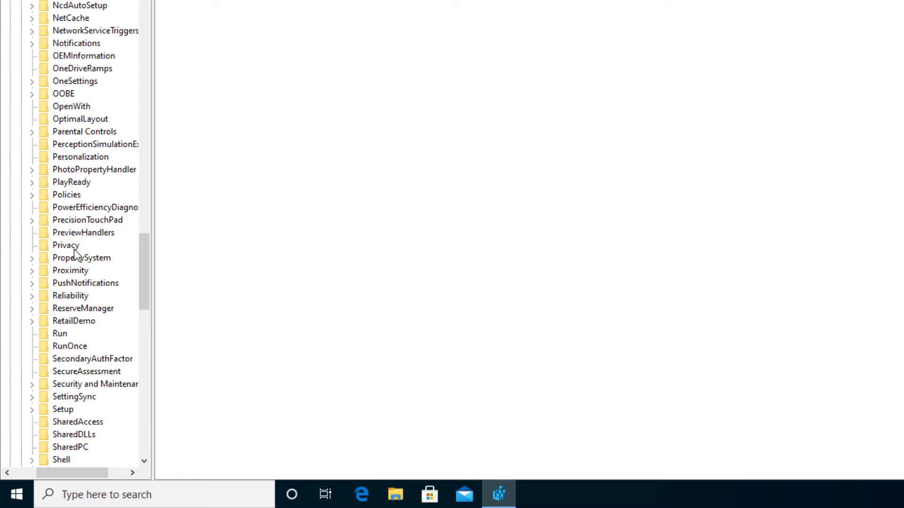
double_click(68, 199)
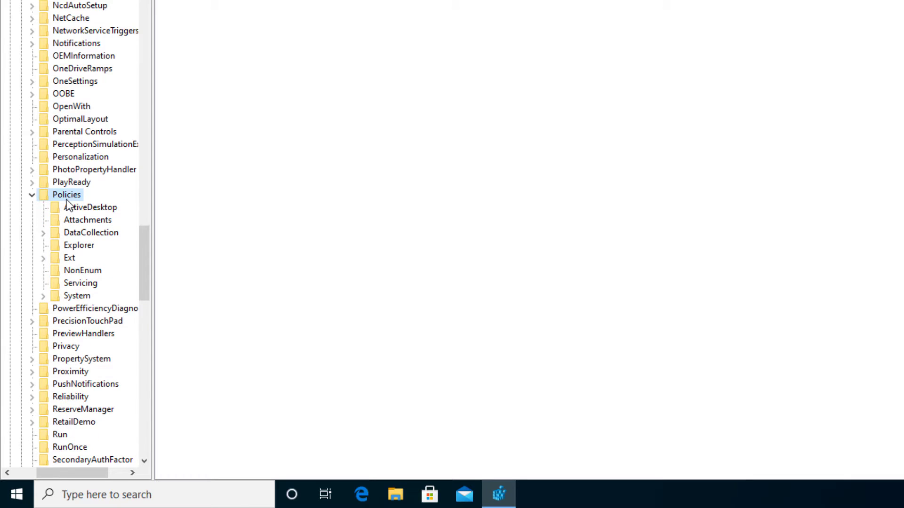
left_click(82, 294)
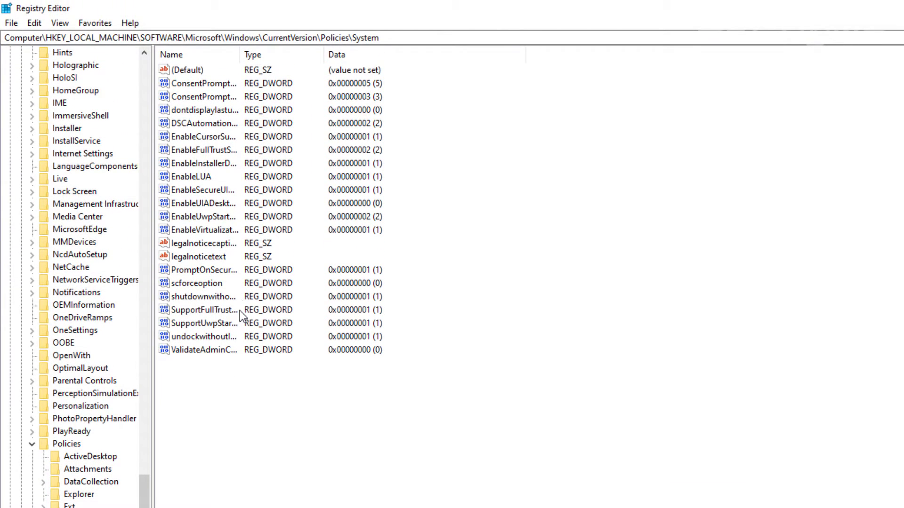
Widen the Name column and delete the dontdisplaylastusername value.
left_click_drag(240, 54, 305, 54)
left_click(221, 112)
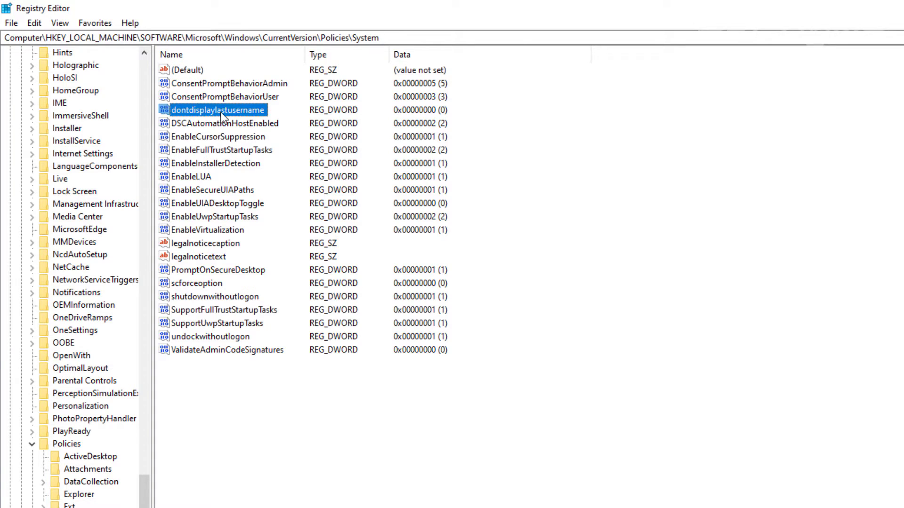
right_click(221, 112)
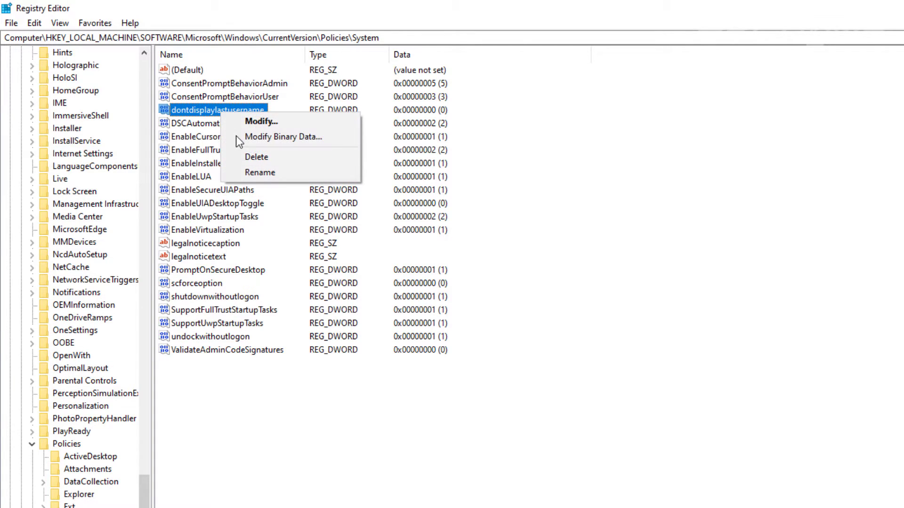
left_click(252, 157)
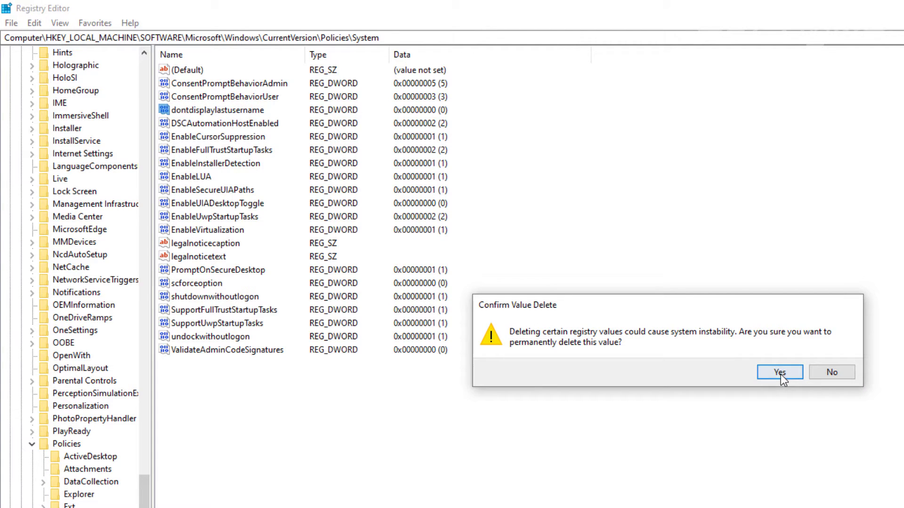
left_click(774, 375)
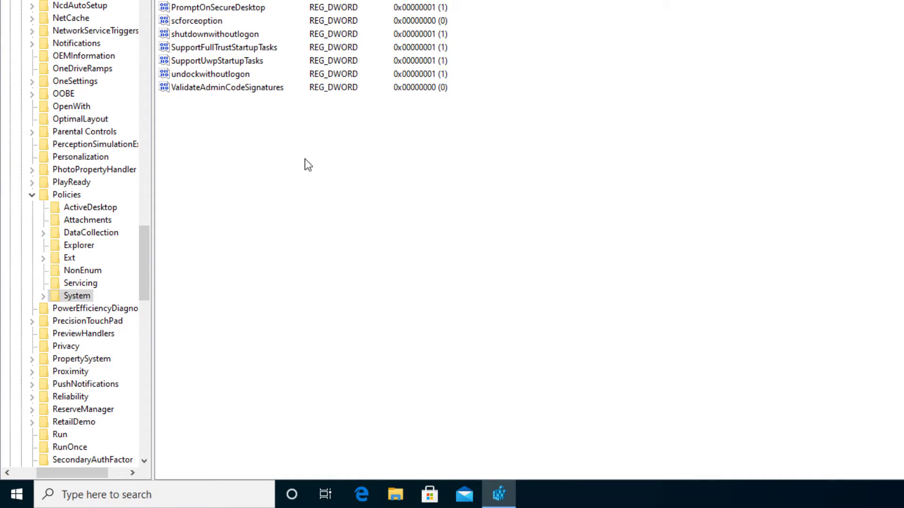
Create a new DWORD (32-bit) value named dontdisplaylastusername in the System key.
right_click(268, 158)
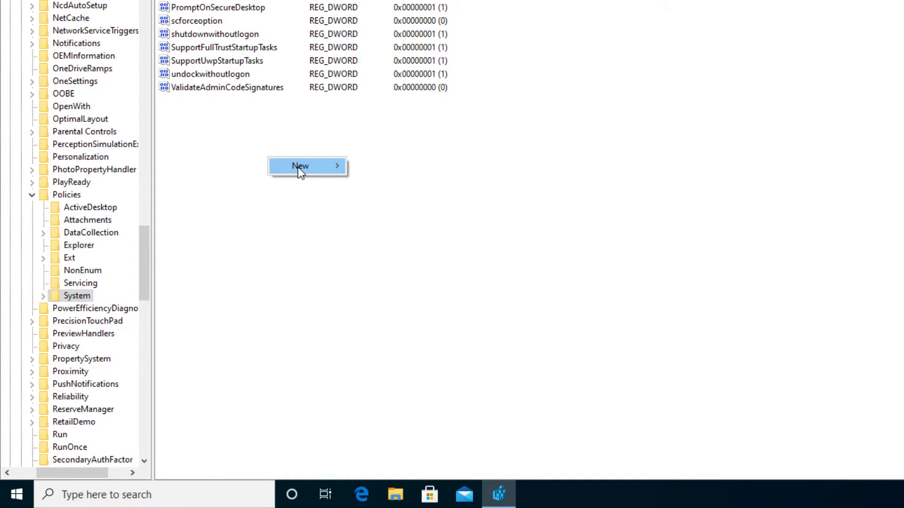
mouse_move(302, 173)
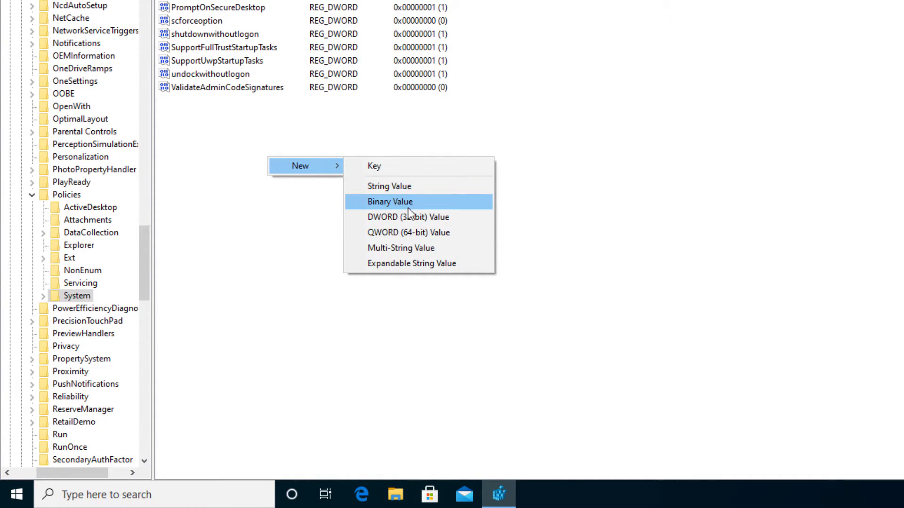
left_click(413, 220)
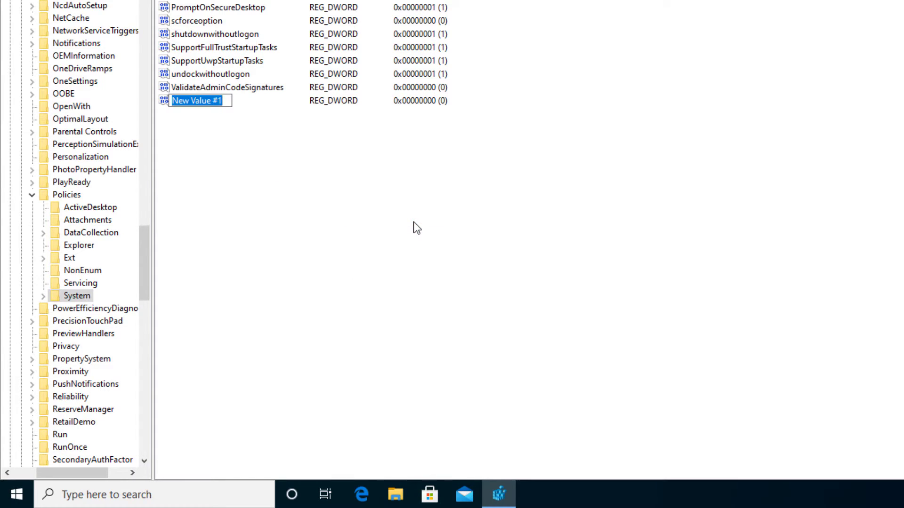
type("dont")
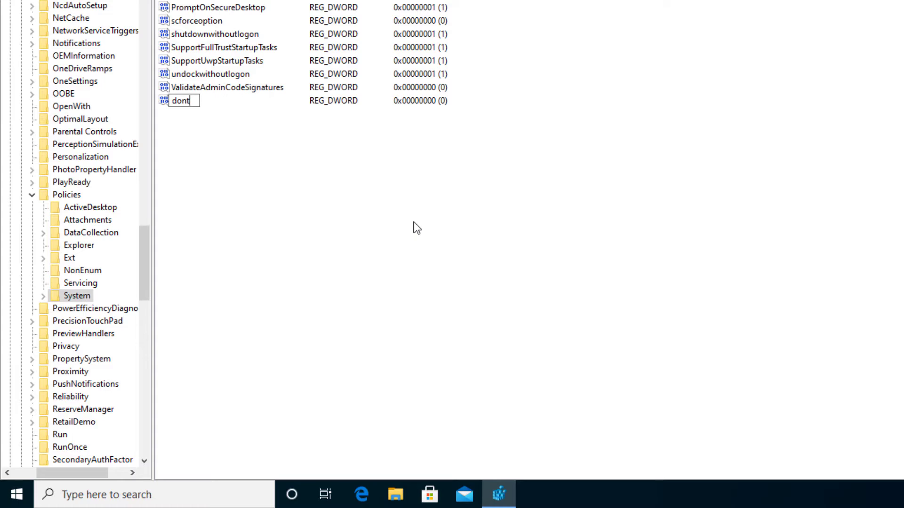
type("displaylastuser")
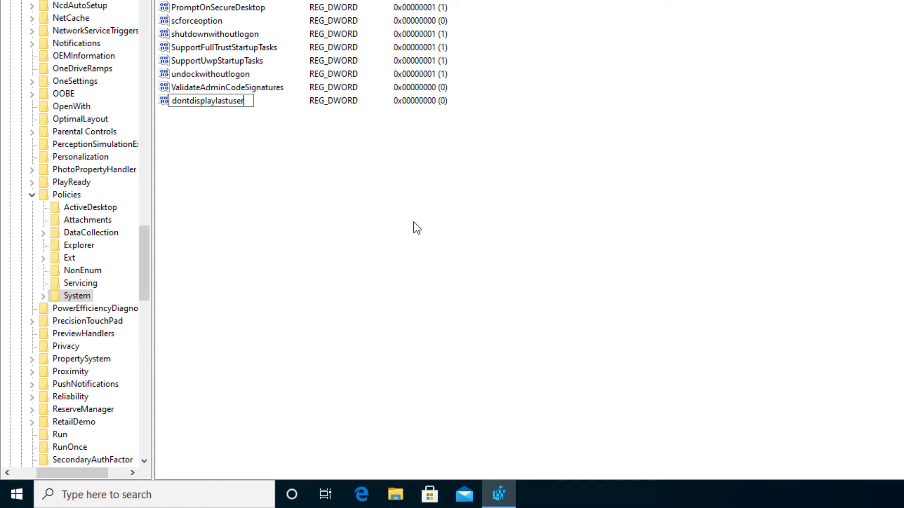
type("name")
key("Return")
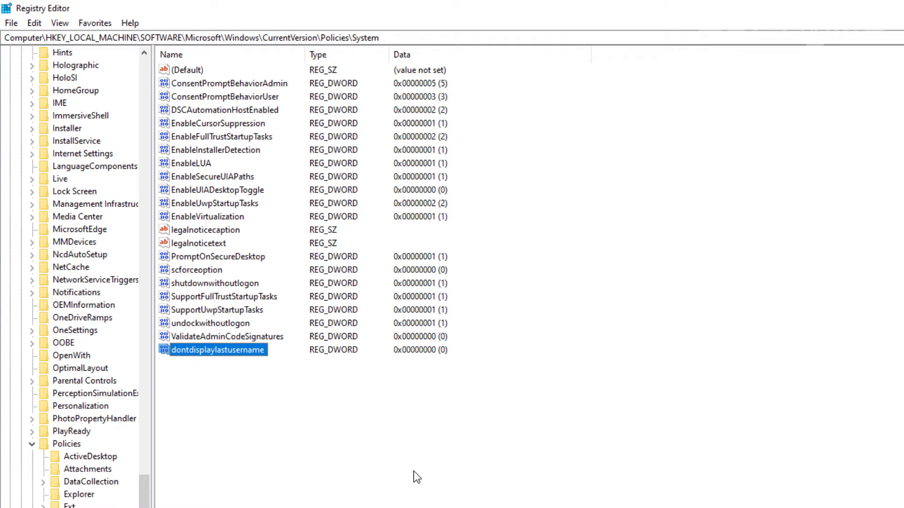
Set dontdisplaylastusername's value data to 0, then 1, then back to 0.
double_click(260, 349)
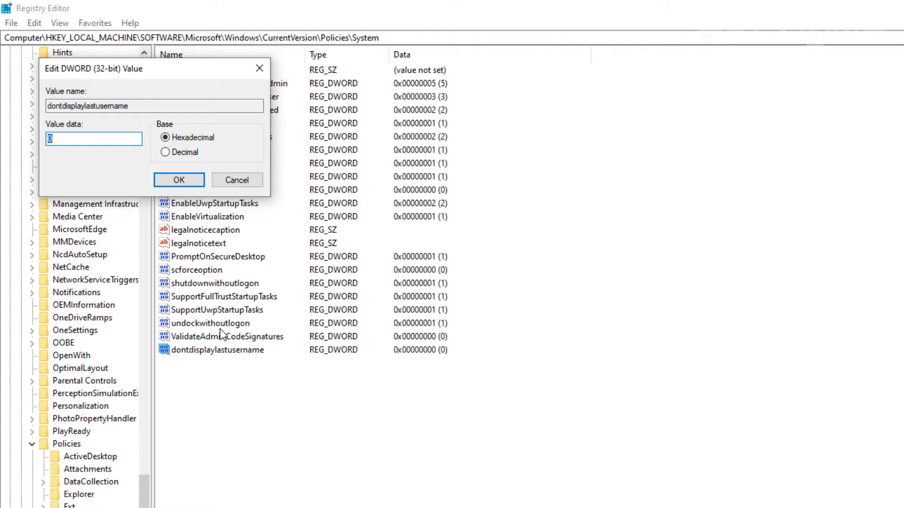
type("0")
left_click(196, 181)
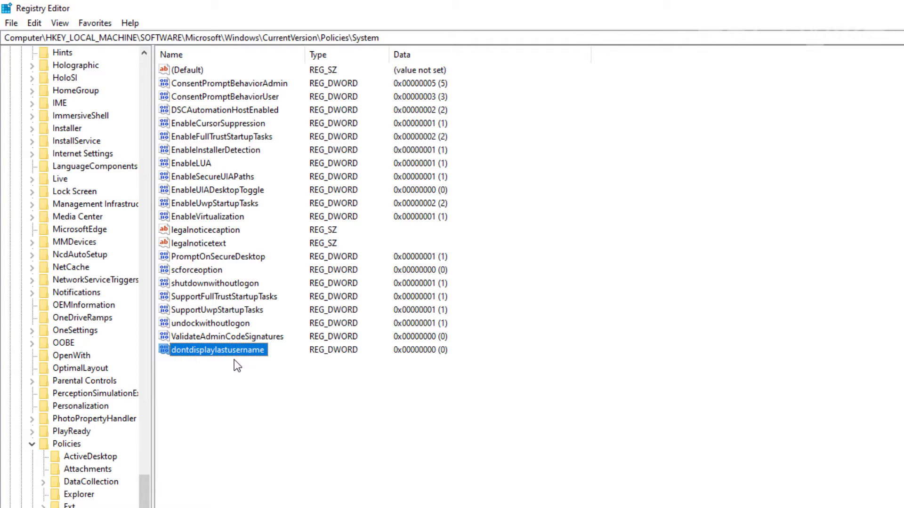
key("Return")
type("1")
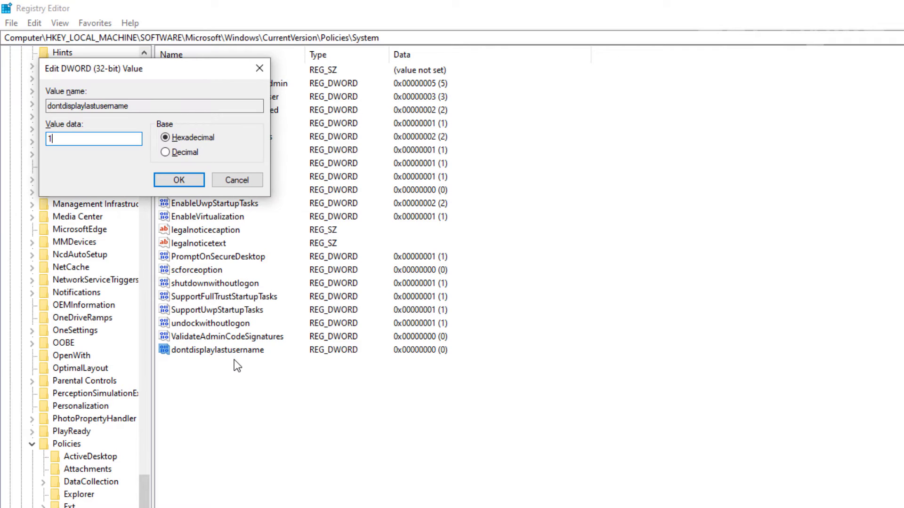
key("Return")
key("Return")
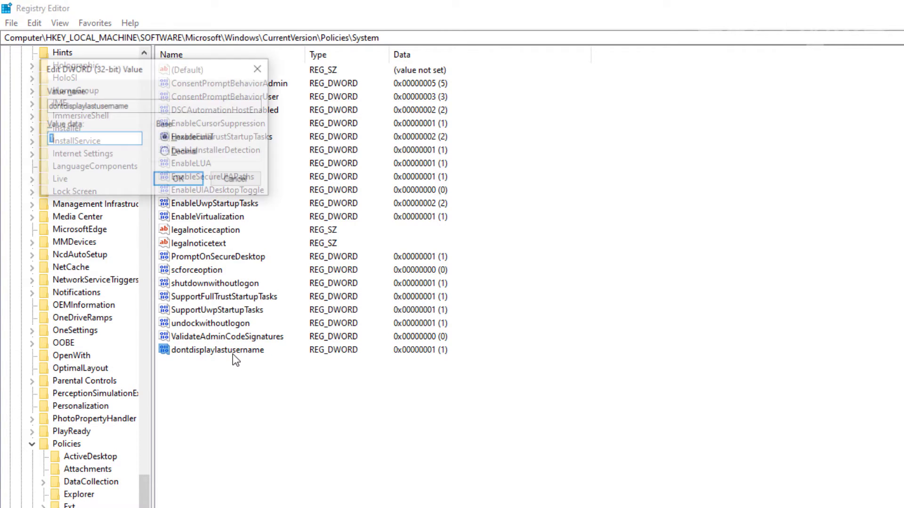
type("0")
key("Return")
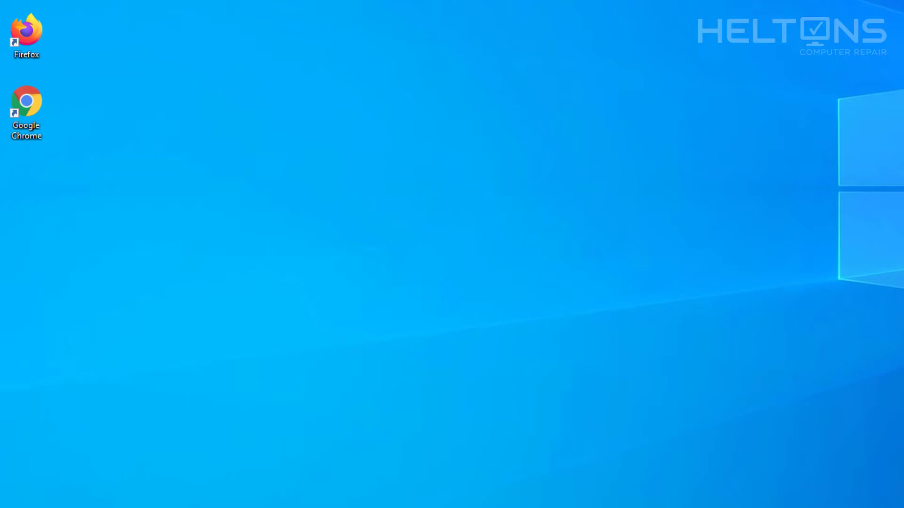
Sign out of the account from the Start menu's user icon.
left_click(17, 492)
left_click(16, 466)
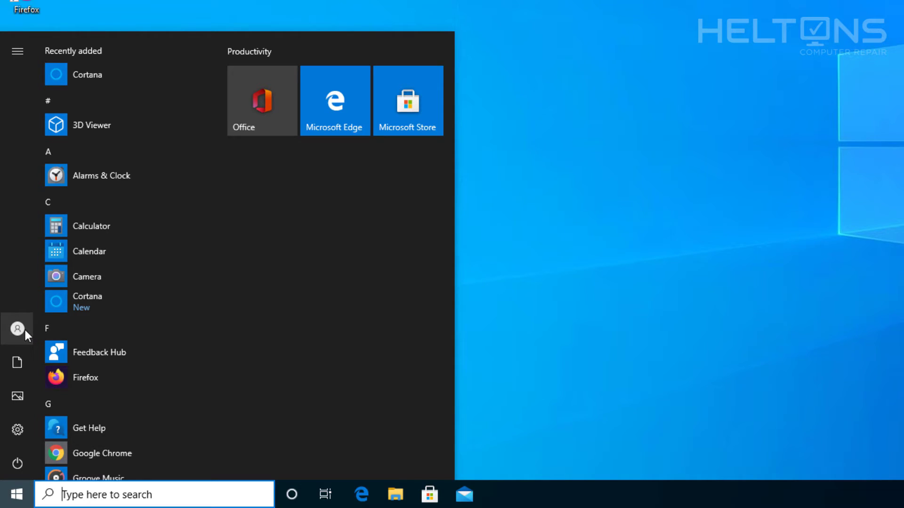
mouse_move(25, 330)
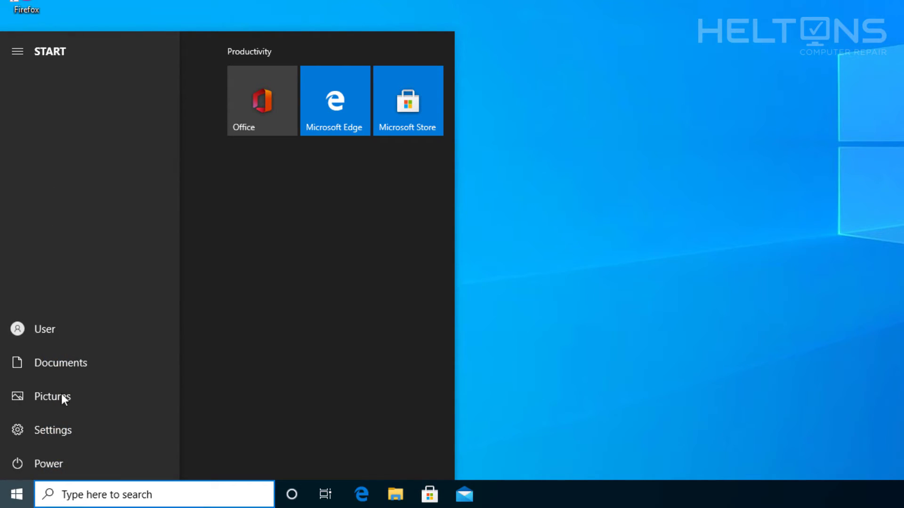
left_click(40, 329)
left_click(52, 296)
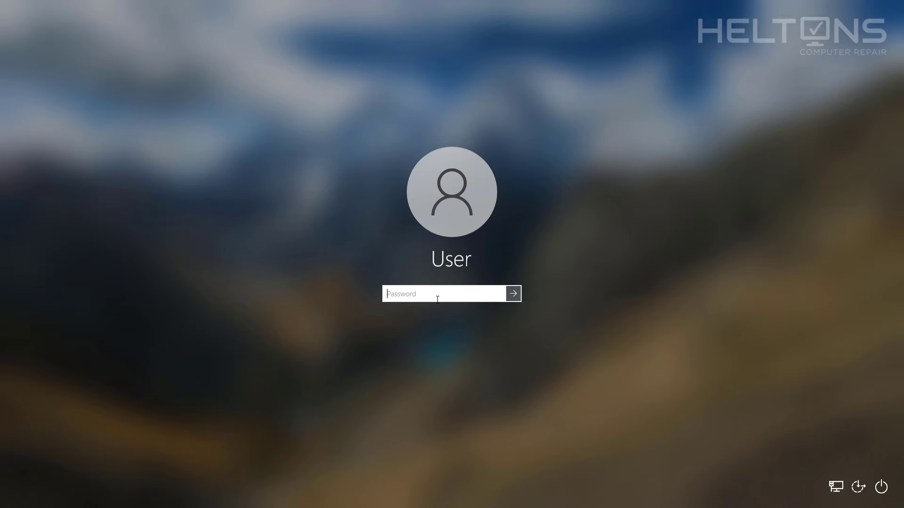
Sign back in by entering the account password on the sign-in screen.
type("********")
key("BackSpace")
key("BackSpace")
key("BackSpace")
key("BackSpace")
key("BackSpace")
key("BackSpace")
key("BackSpace")
key("BackSpace")
type("*****")
key("Return")
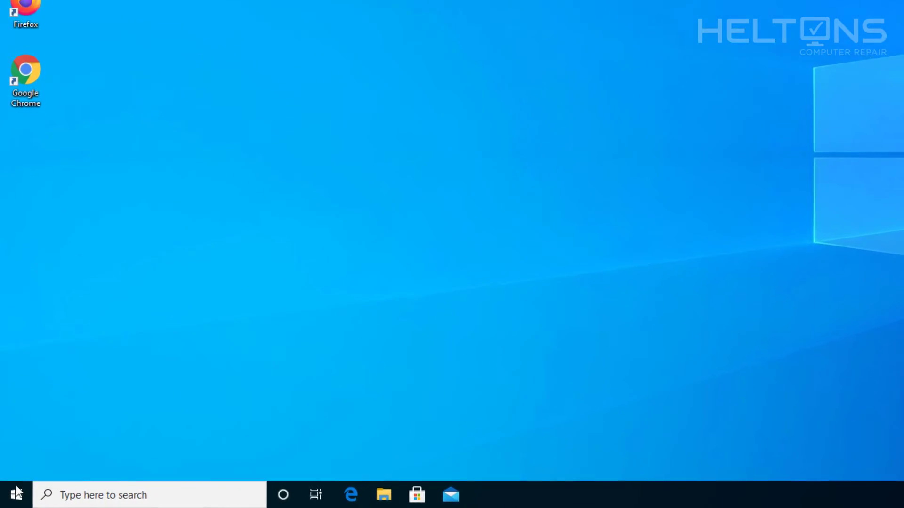
Search for regedit and launch Registry Editor, allowing it through the UAC prompt.
left_click(10, 499)
left_click(87, 494)
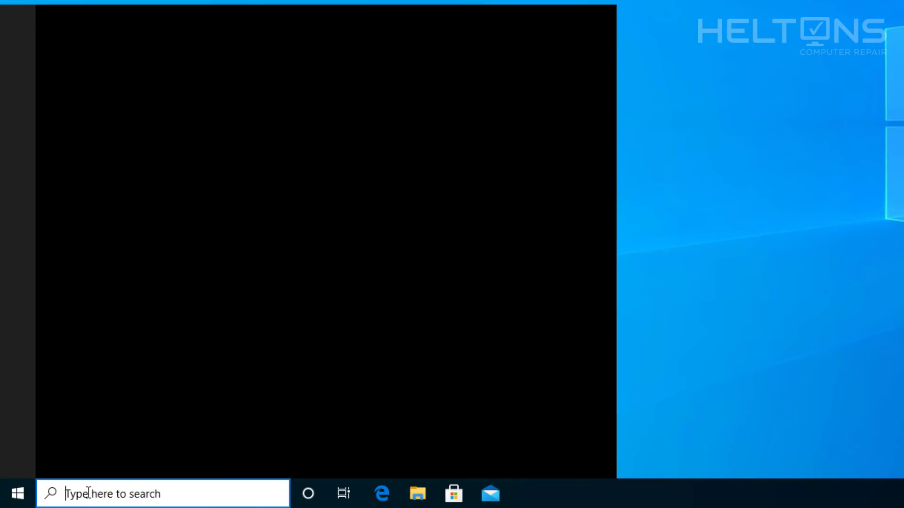
type("rediedut")
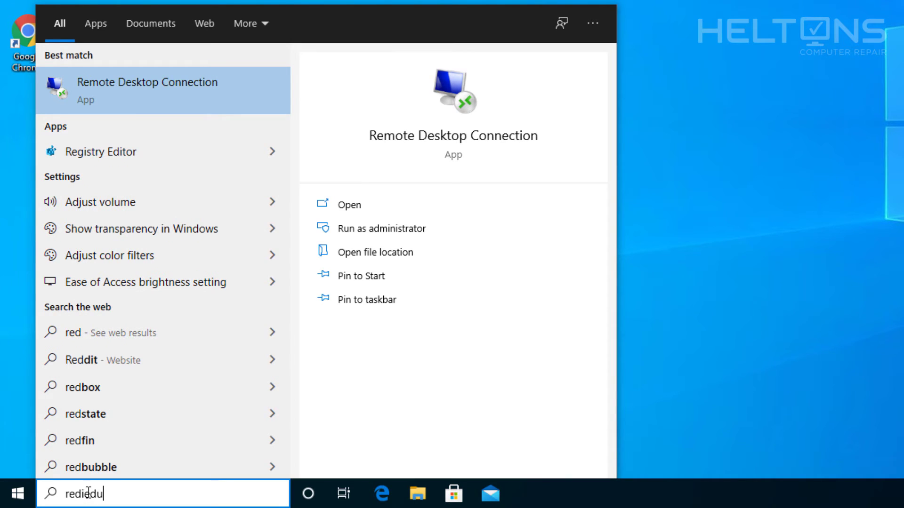
key("BackSpace")
key("BackSpace")
key("BackSpace")
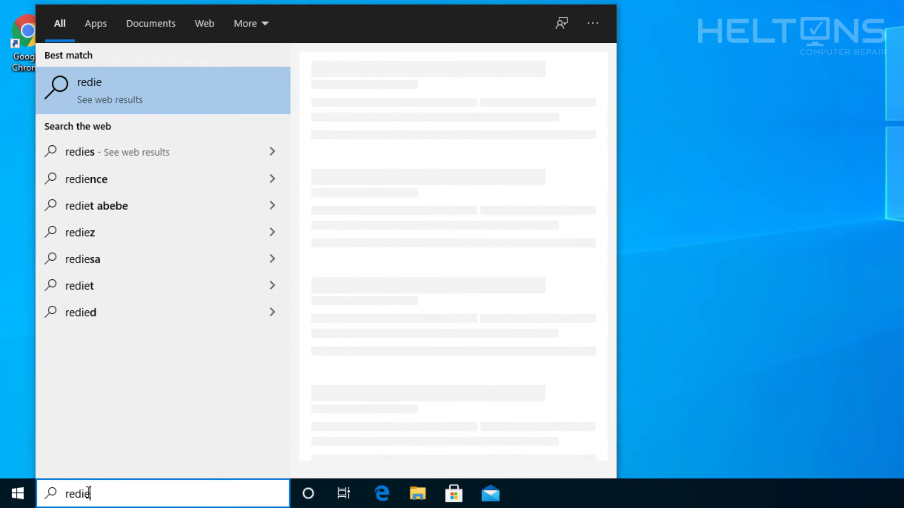
type("dit")
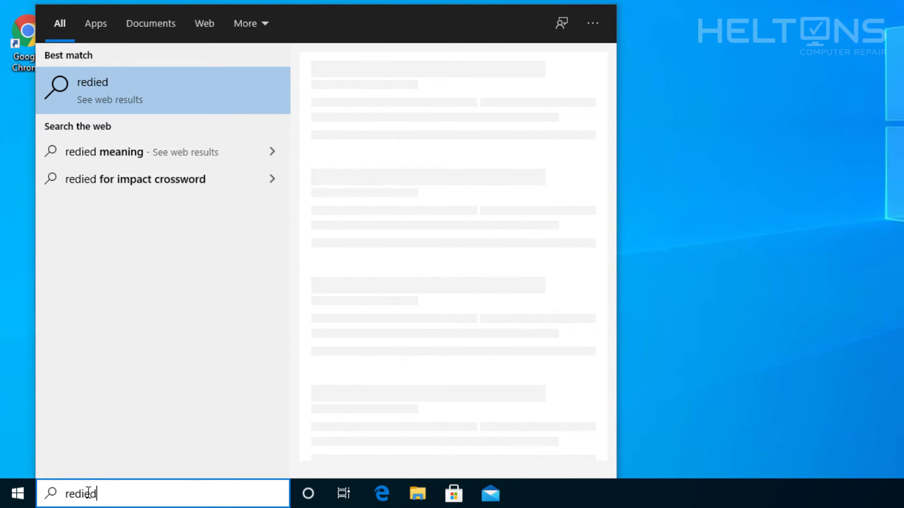
key("BackSpace")
key("BackSpace")
key("BackSpace")
key("BackSpace")
type("gedit")
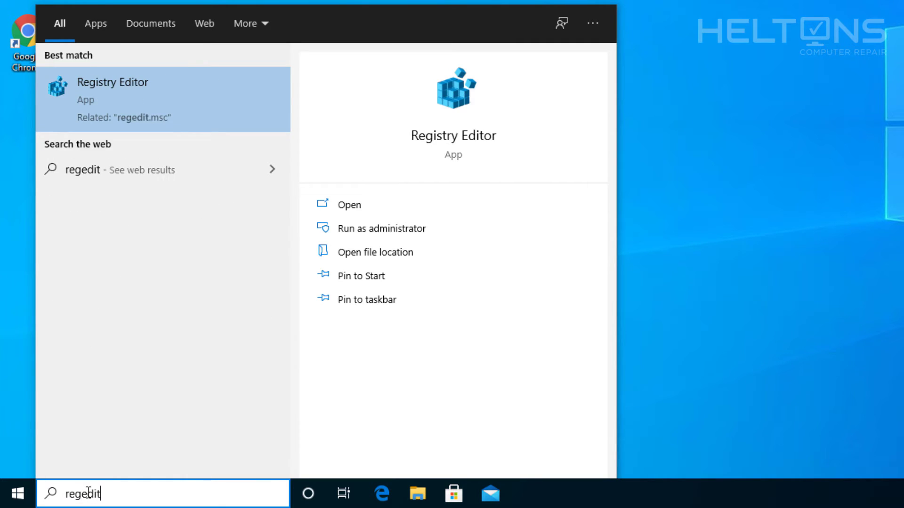
key("Return")
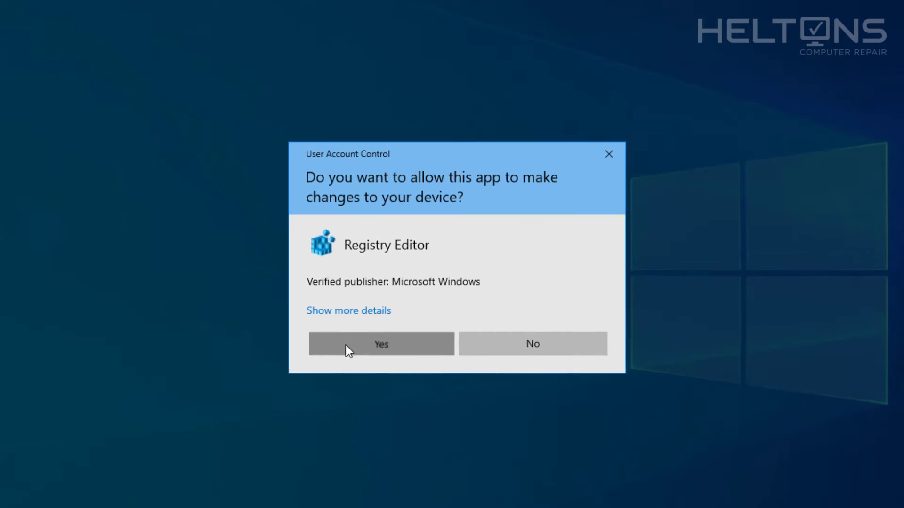
left_click(347, 350)
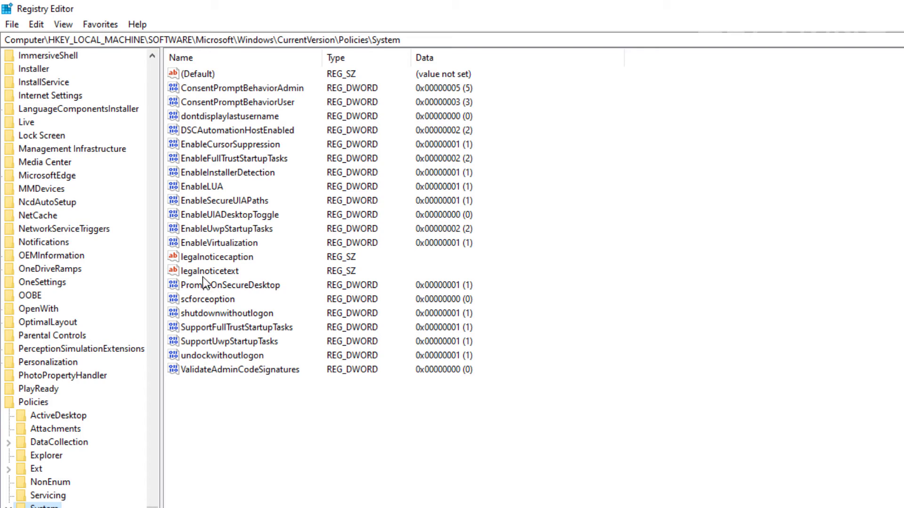
Set dontdisplaylastusername under Policies\System to 1.
double_click(208, 116)
type("1")
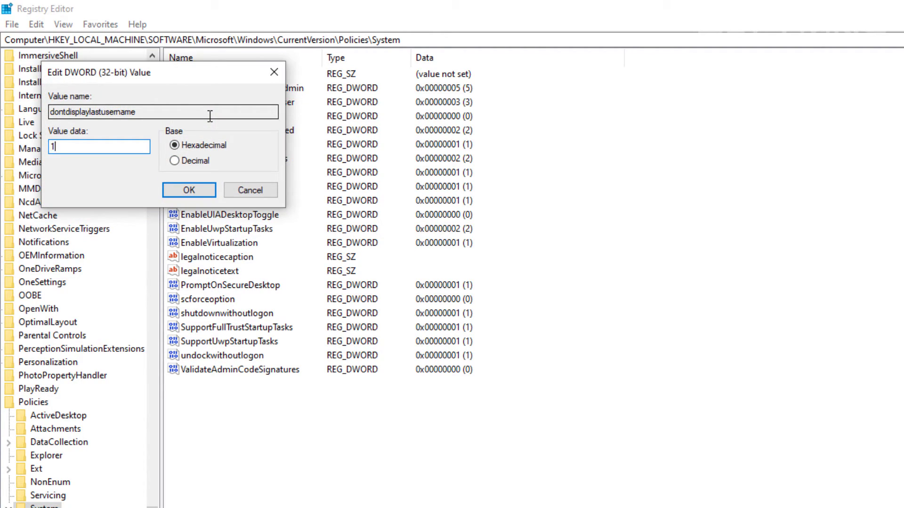
key("Return")
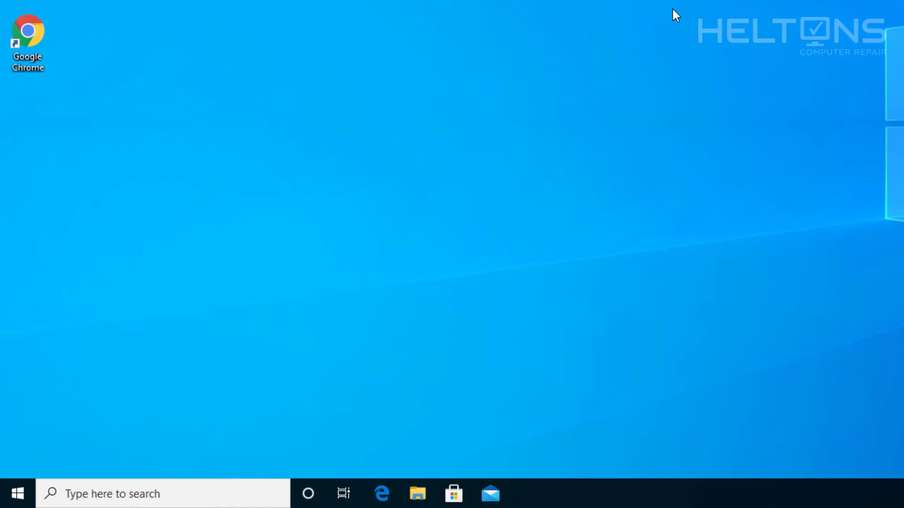
Sign out of the current account from the Start menu.
left_click(11, 487)
left_click(8, 466)
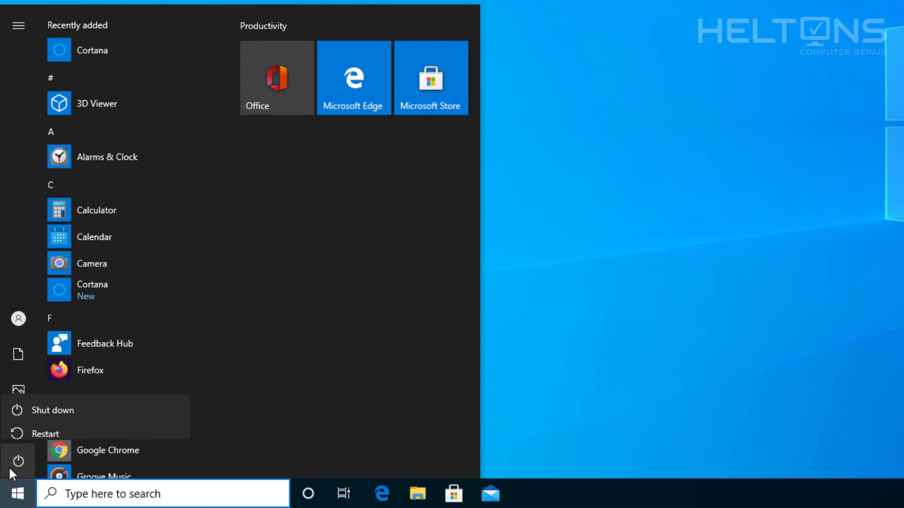
left_click(18, 320)
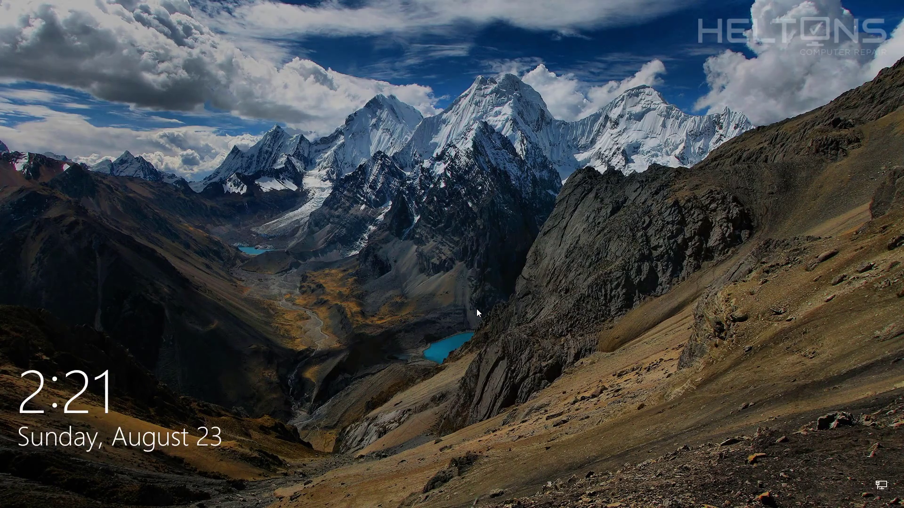
left_click(478, 312)
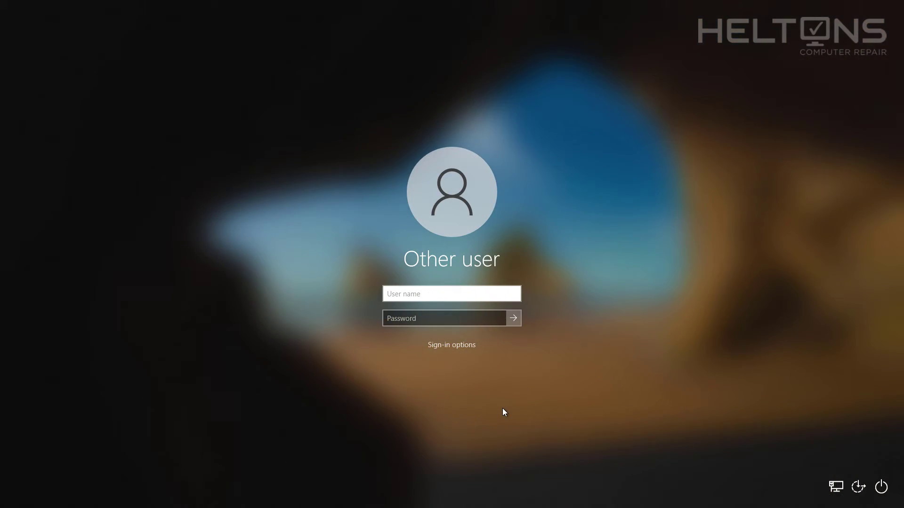
Sign in as Other user by entering the user name and the account password.
type("user")
key("Tab")
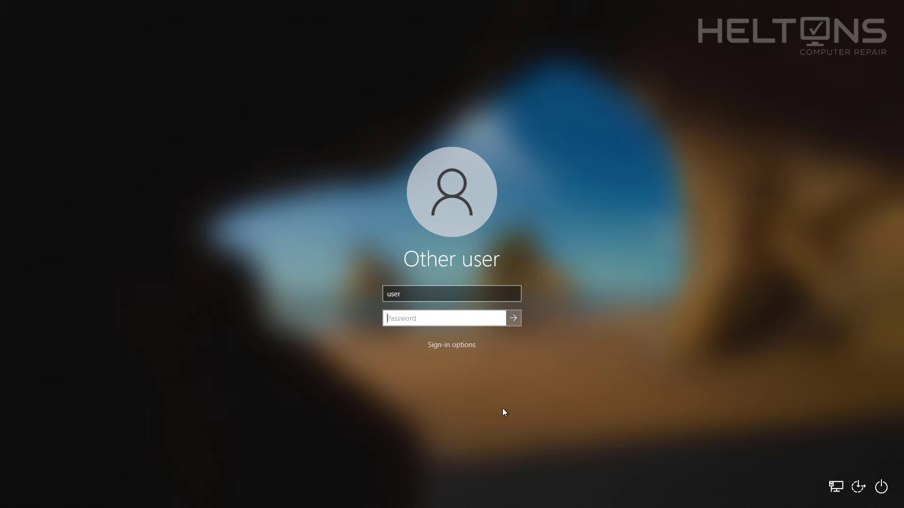
type("*******")
key("Return")
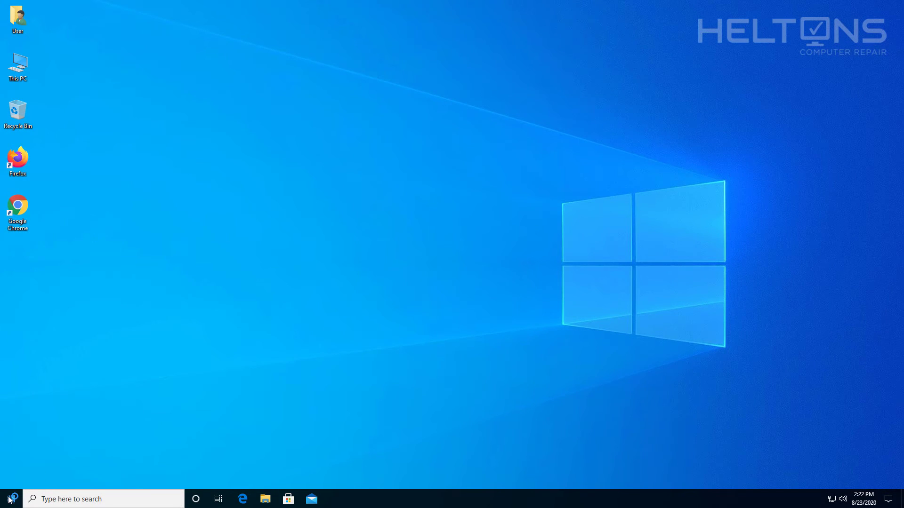
Launch Registry Editor via a regedit search and allow it through UAC.
left_click(11, 499)
type("regedit")
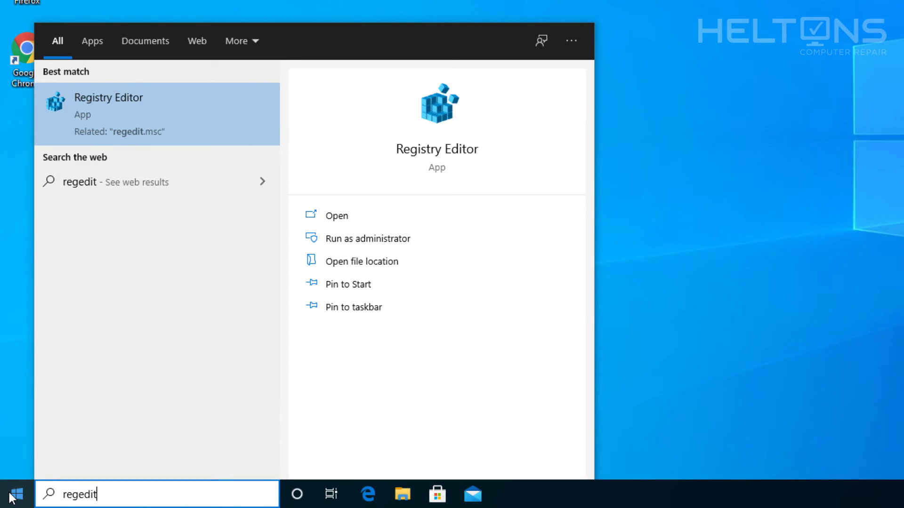
key("Return")
left_click(624, 220)
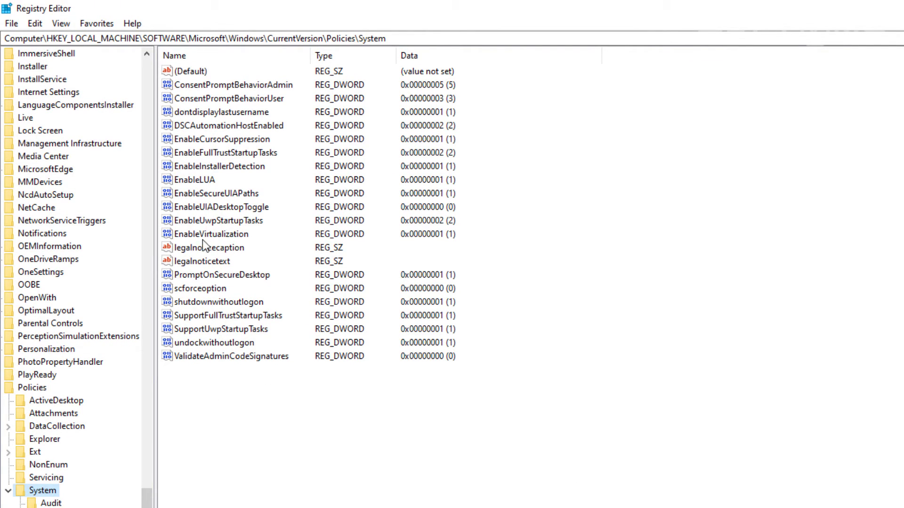
Change dontdisplaylastusername's value data back to 0.
left_click(197, 114)
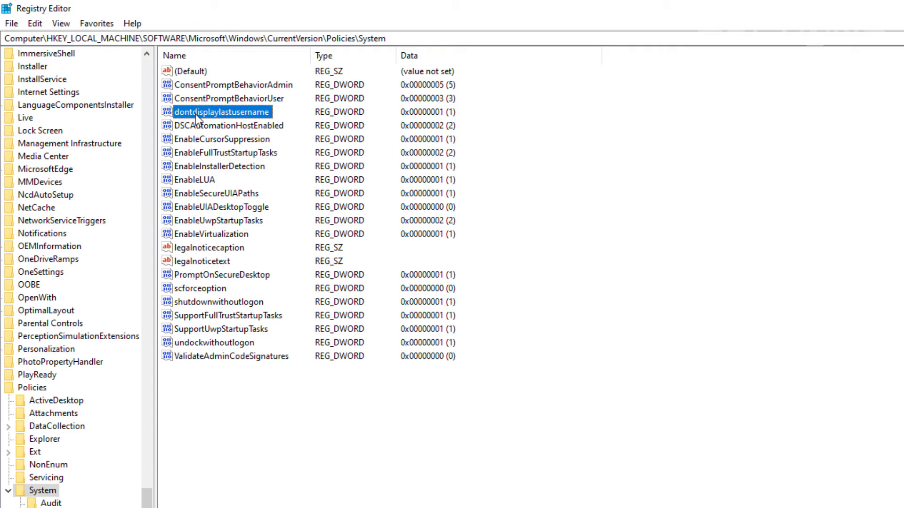
double_click(197, 114)
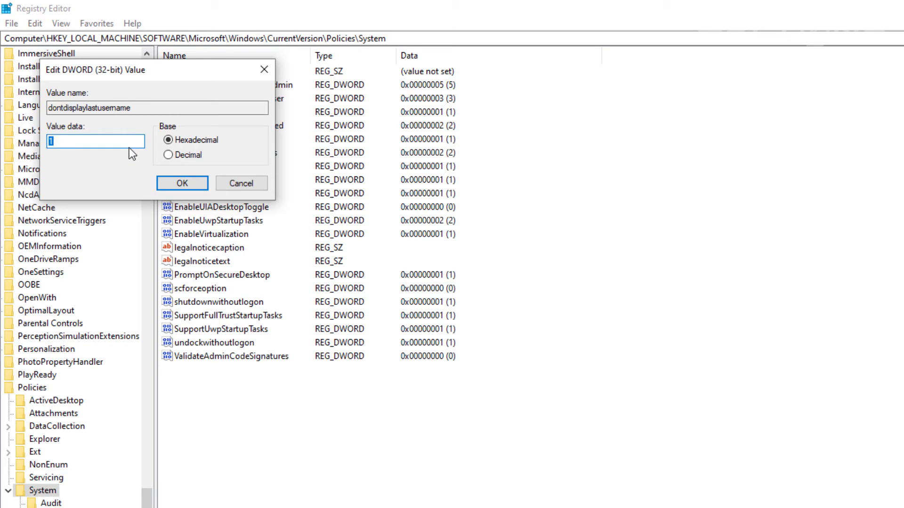
type("0")
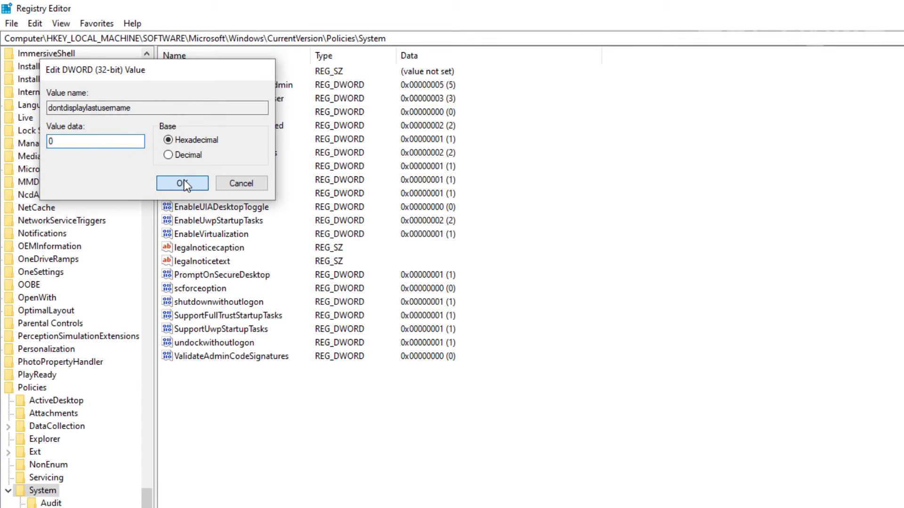
left_click(183, 183)
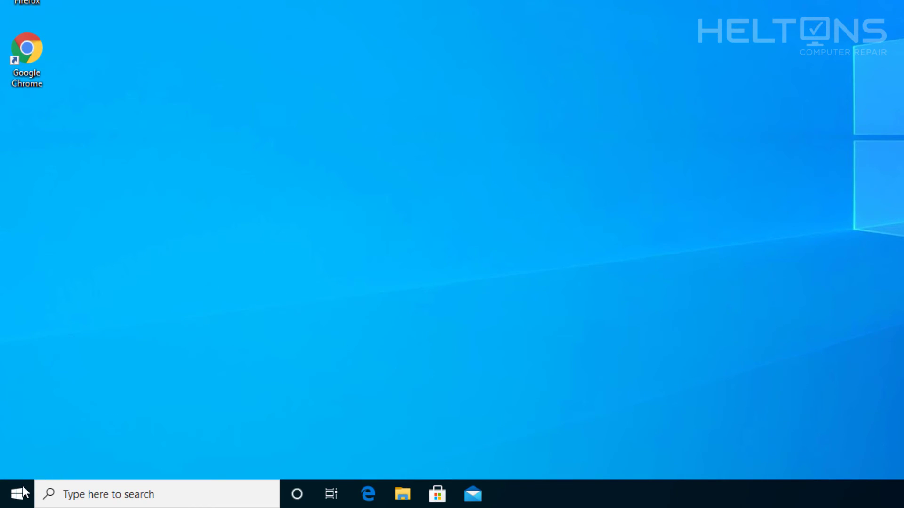
Sign out via Start > User, then sign back in with only the account password.
left_click(20, 493)
left_click(20, 466)
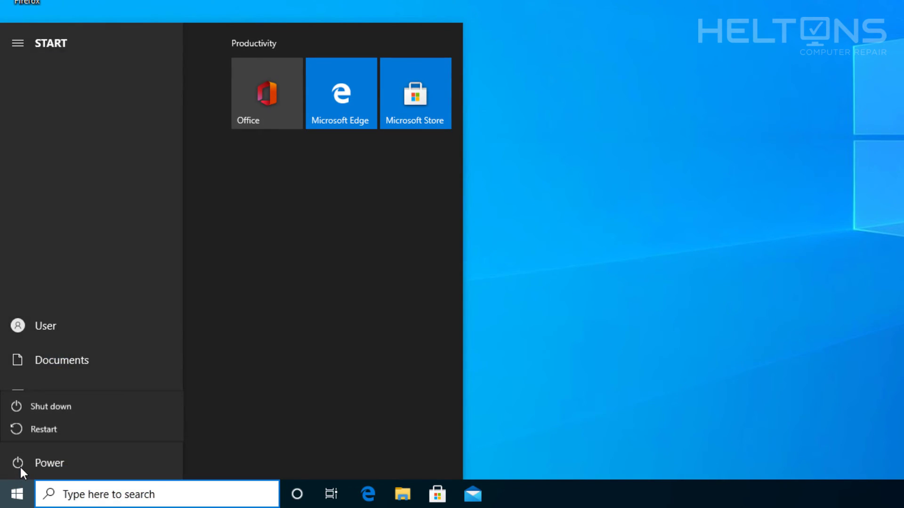
left_click(45, 324)
left_click(44, 325)
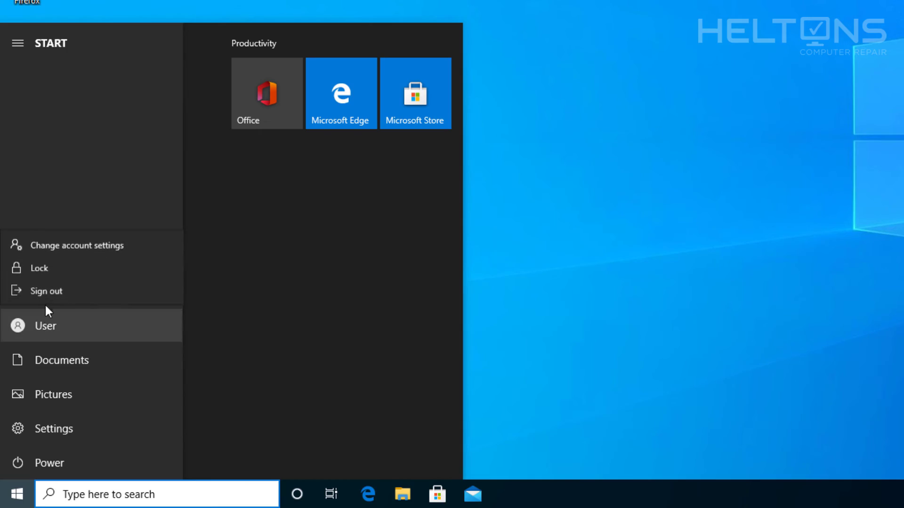
left_click(49, 290)
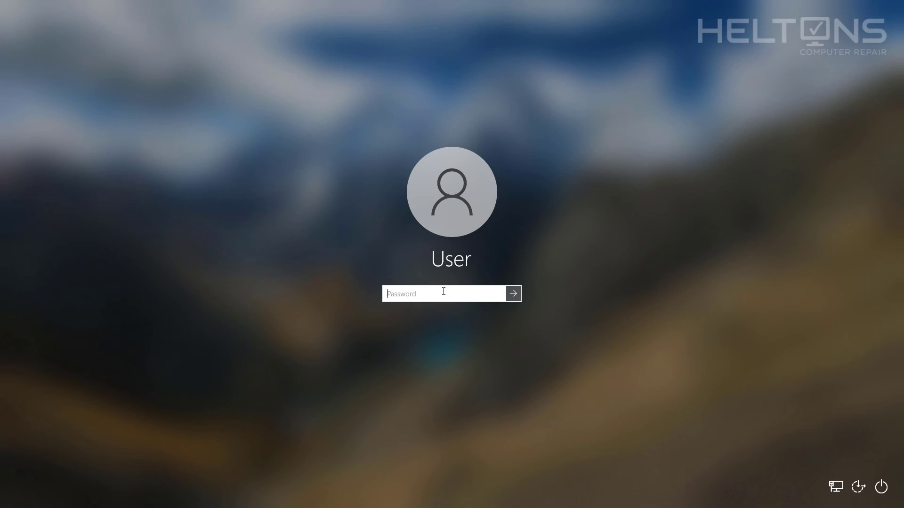
type("******")
key("Return")
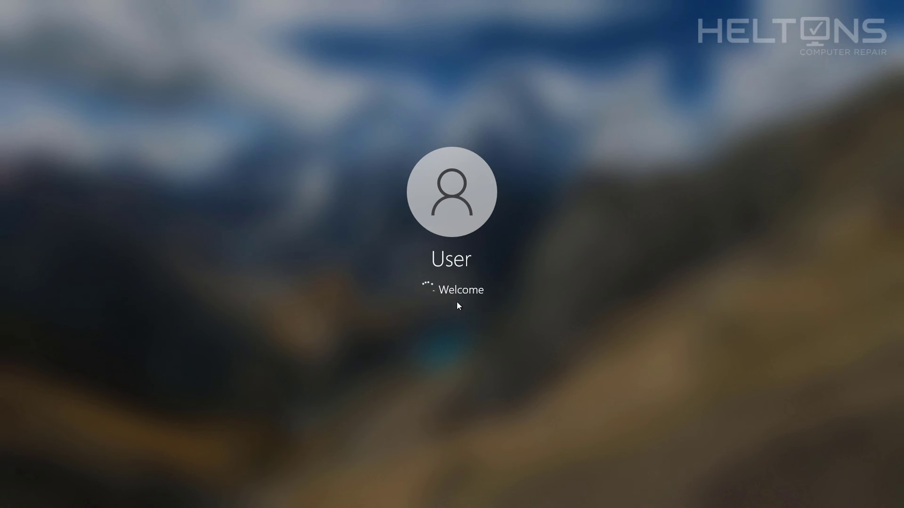